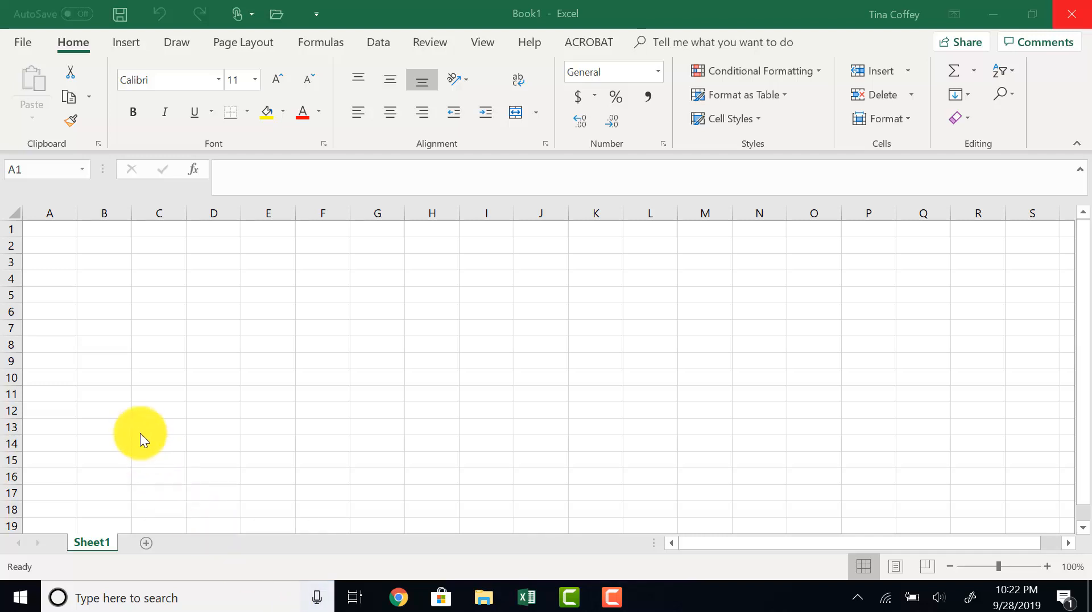
- Select individual cells around A1, B1, B2 and A2 to examine how cells are selected
click(52, 229)
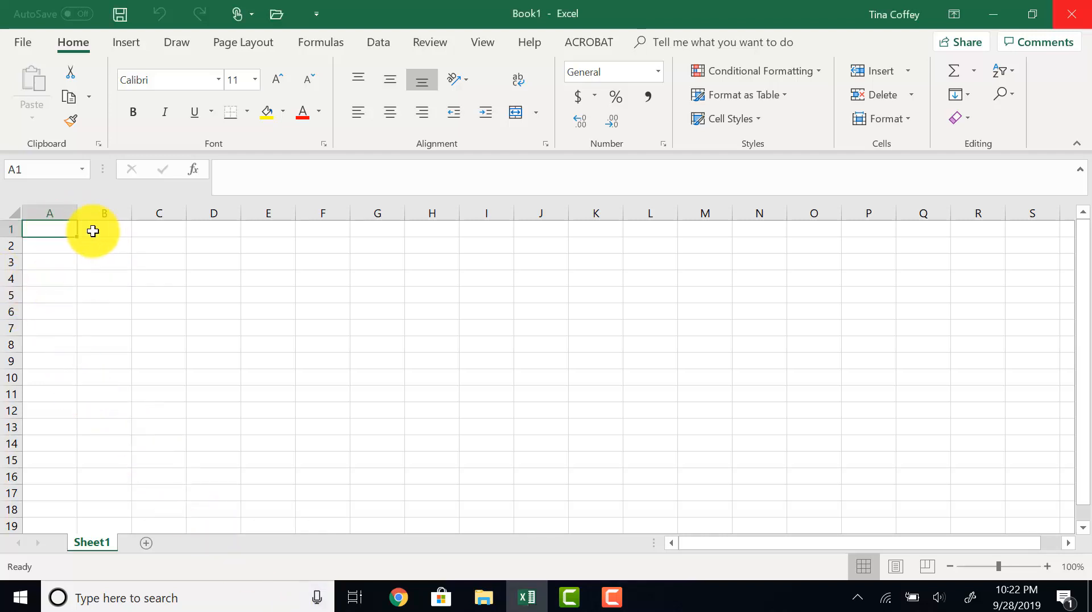
click(95, 232)
click(98, 245)
click(53, 246)
click(51, 229)
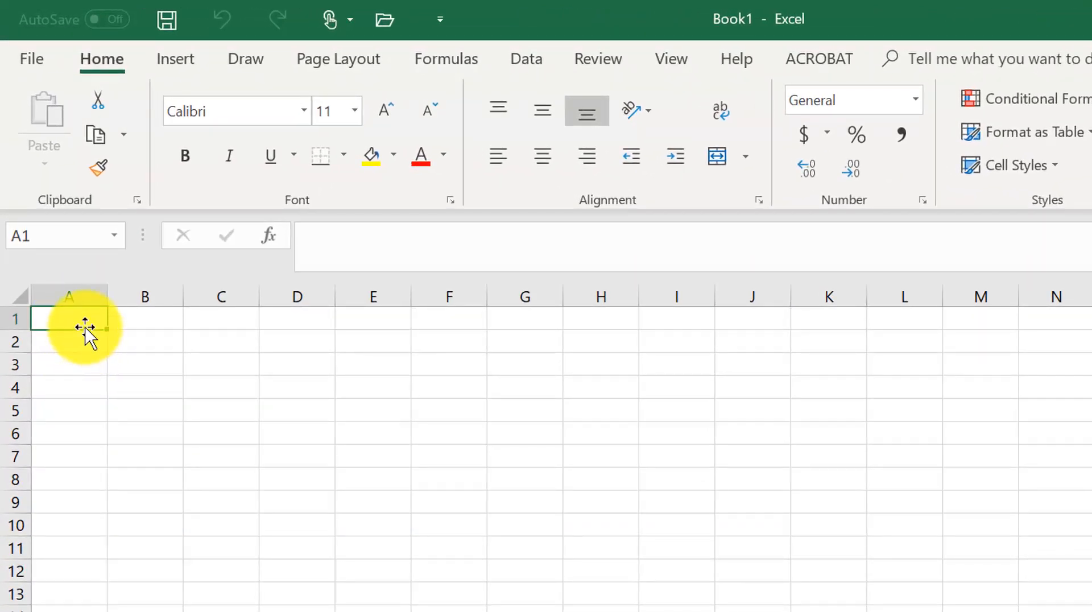
click(143, 324)
click(127, 342)
click(86, 341)
click(81, 322)
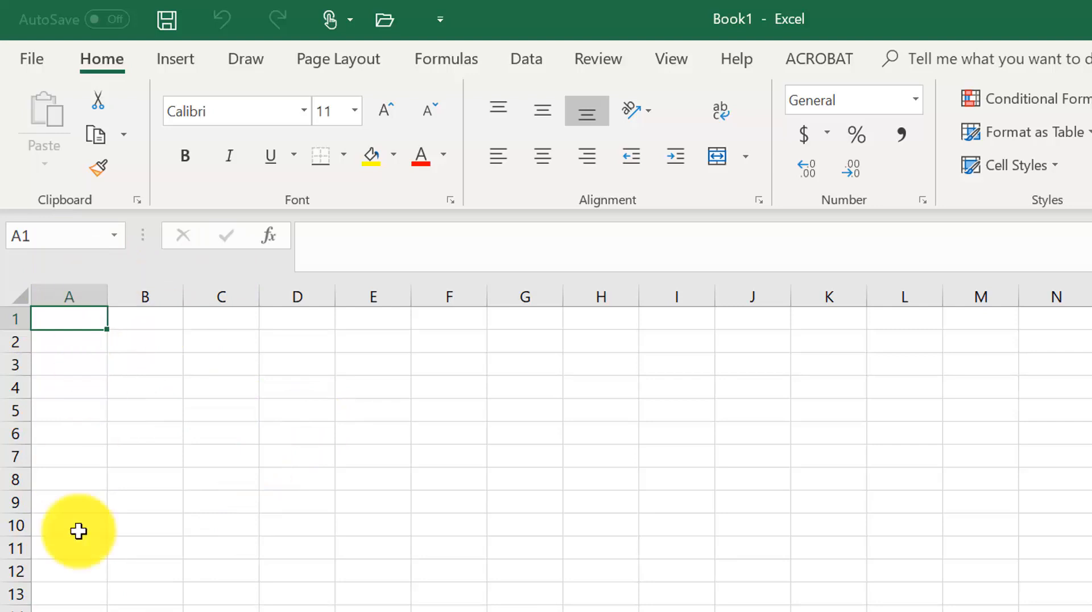
- Select entire columns A, B, C and D in turn to examine worksheet columns
click(68, 293)
click(140, 293)
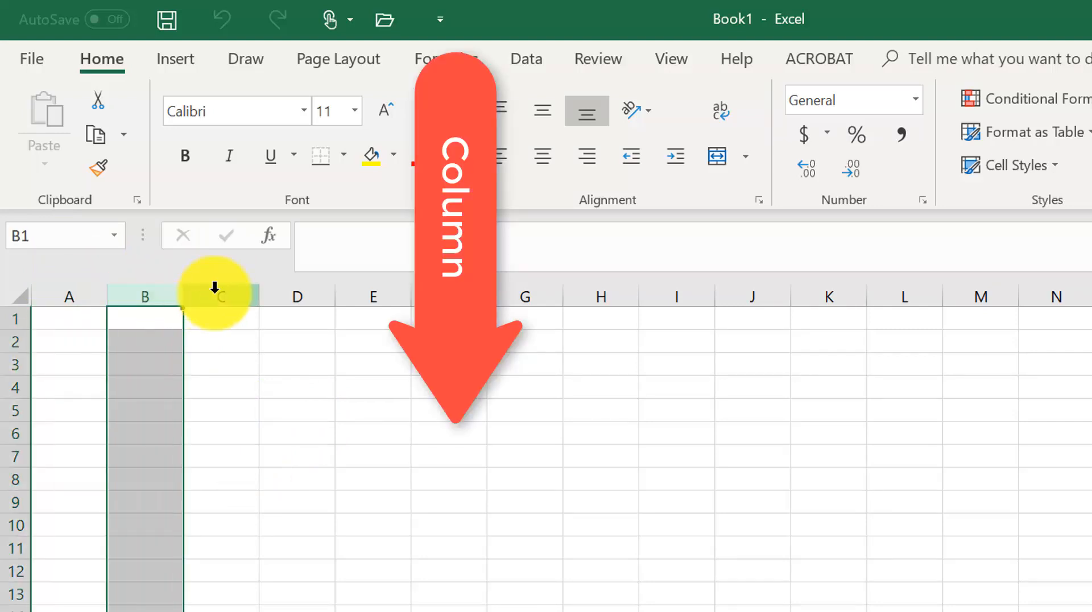
click(216, 293)
click(303, 300)
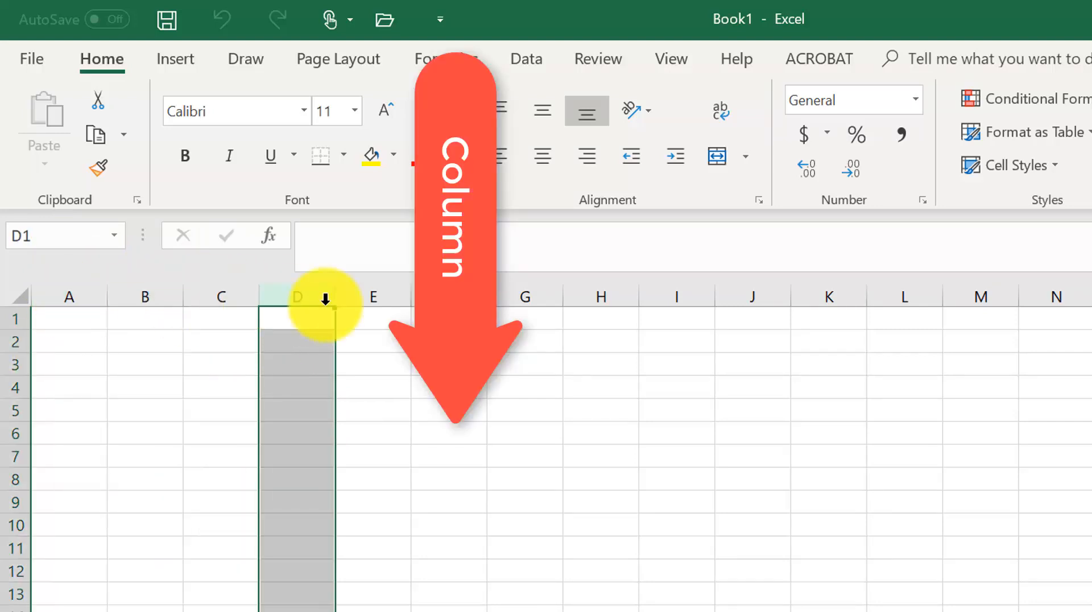
- Select entire rows 1 through 4 in turn to examine worksheet rows
click(13, 321)
click(12, 341)
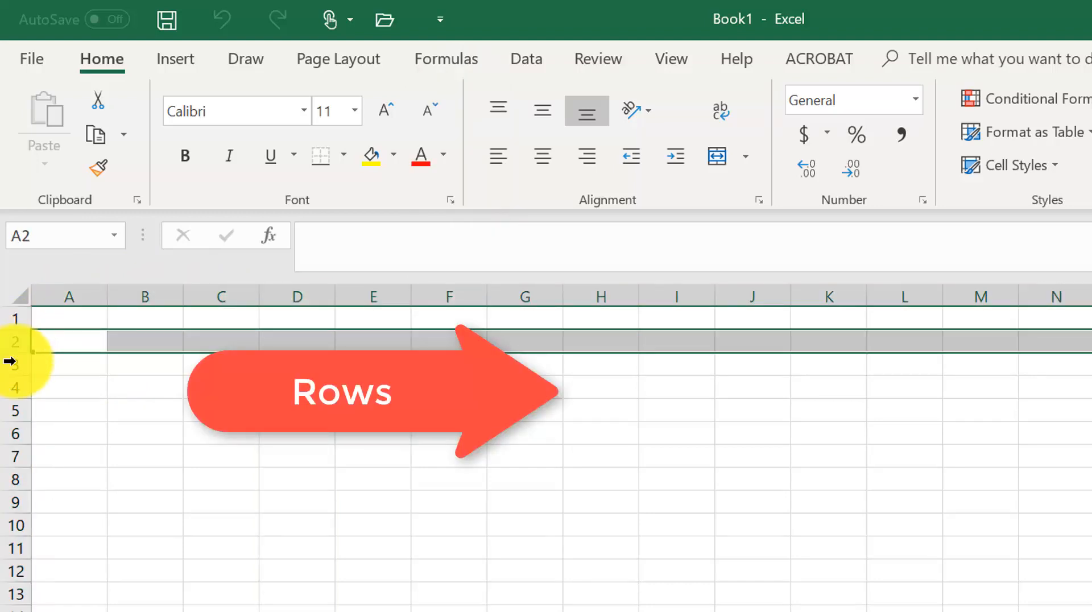
click(12, 368)
click(12, 387)
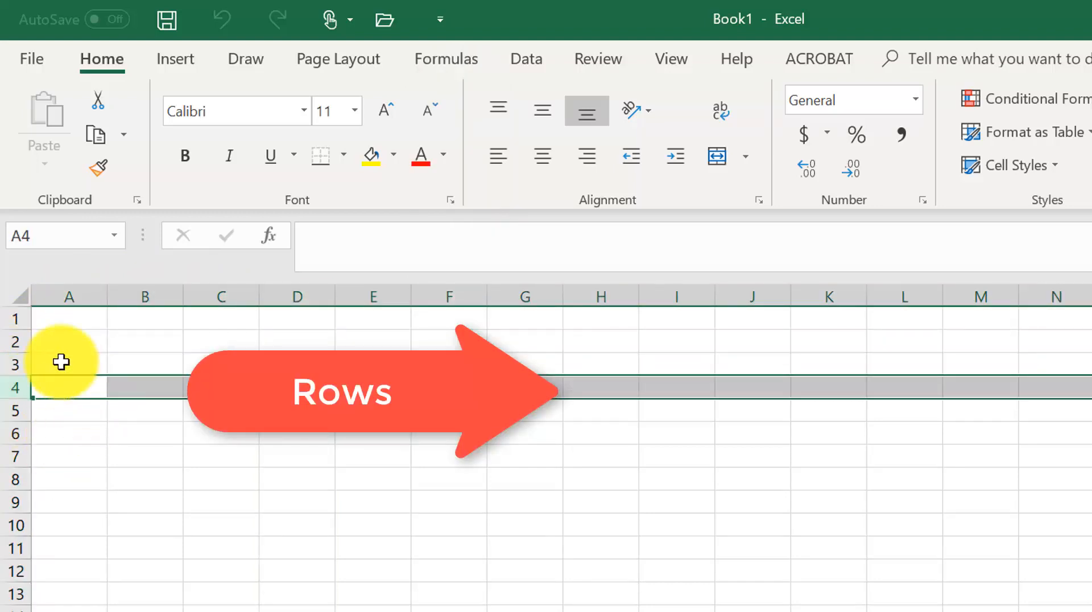
- Select cell B2 and inspect its reference in the Name Box, then select cells D4 and B3
click(145, 341)
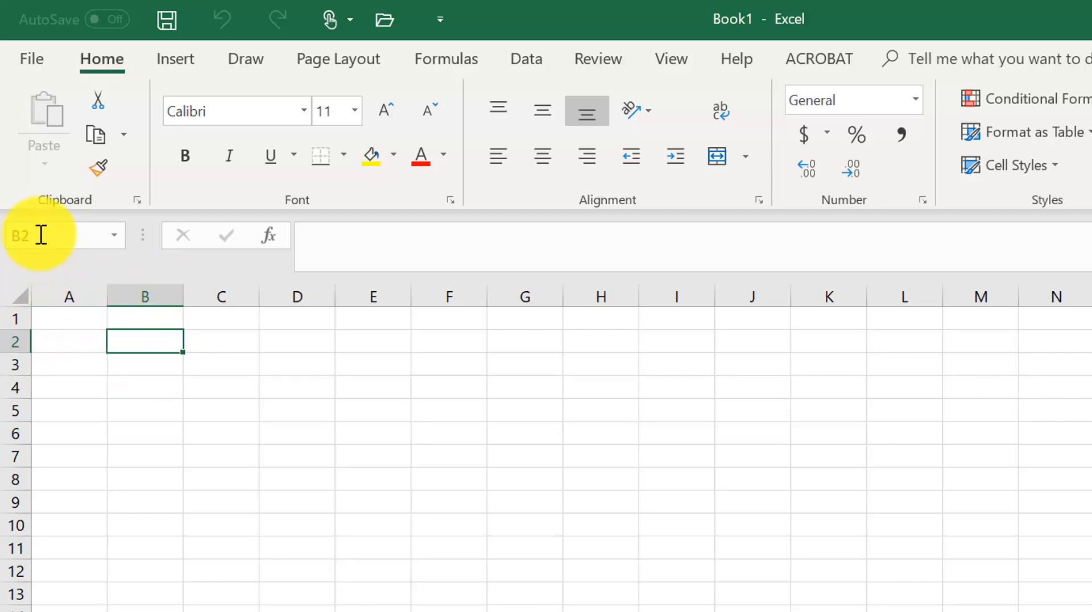
click(24, 234)
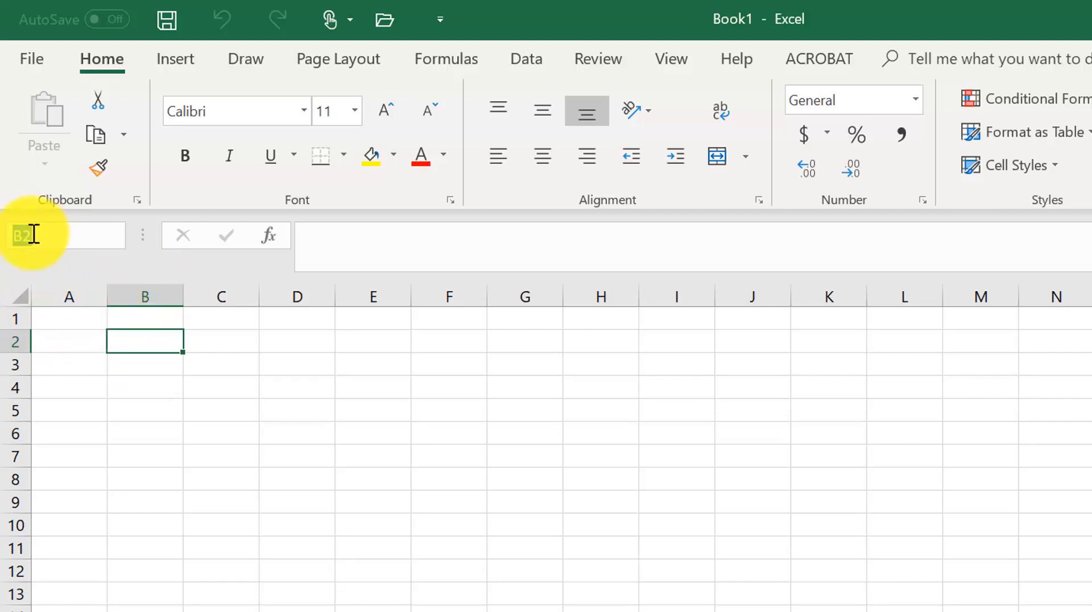
click(278, 394)
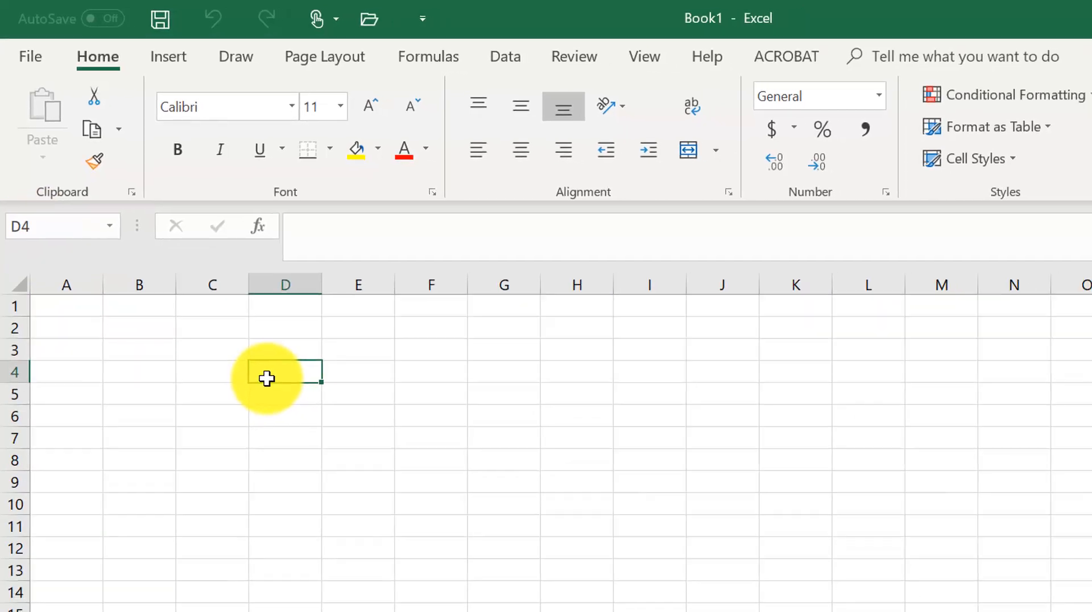
click(285, 432)
click(145, 364)
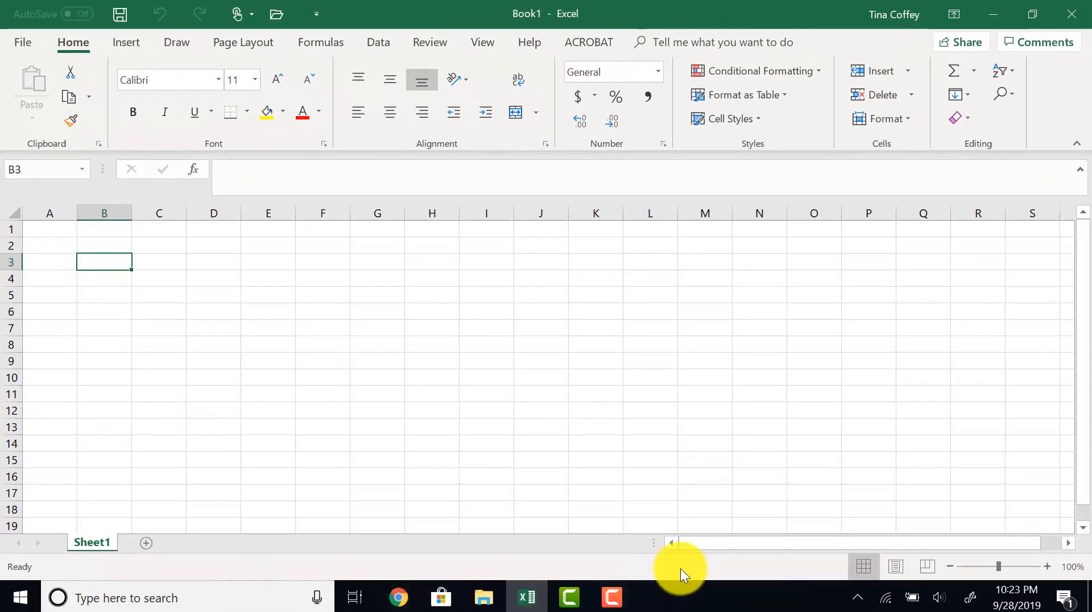
- Zoom the sheet to 116% and enter the title Frangold Real Estate Budget in cell A1
click(981, 567)
click(1001, 567)
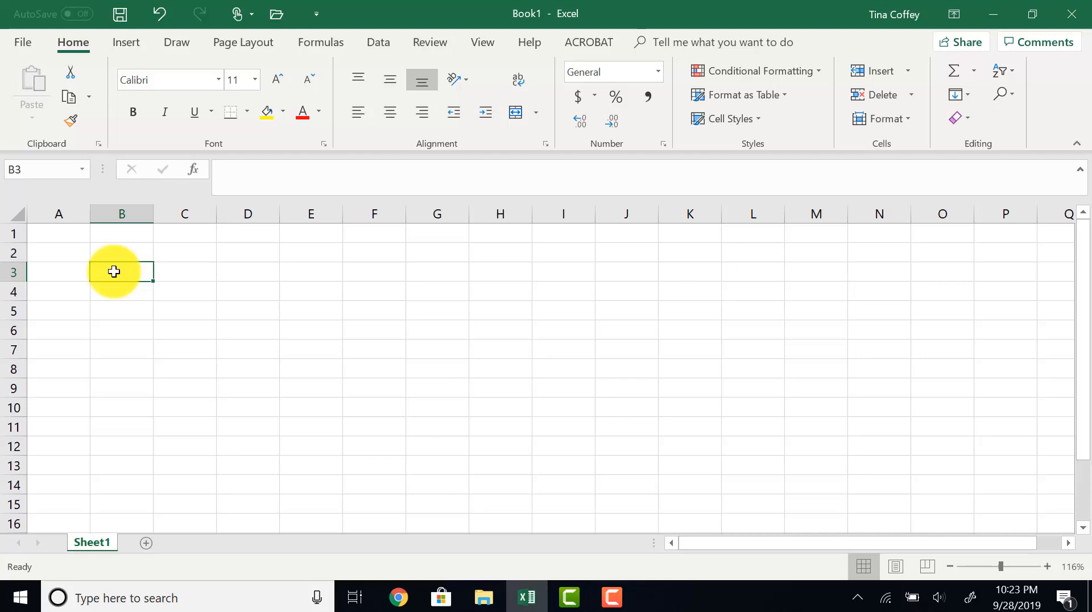
click(200, 274)
click(62, 230)
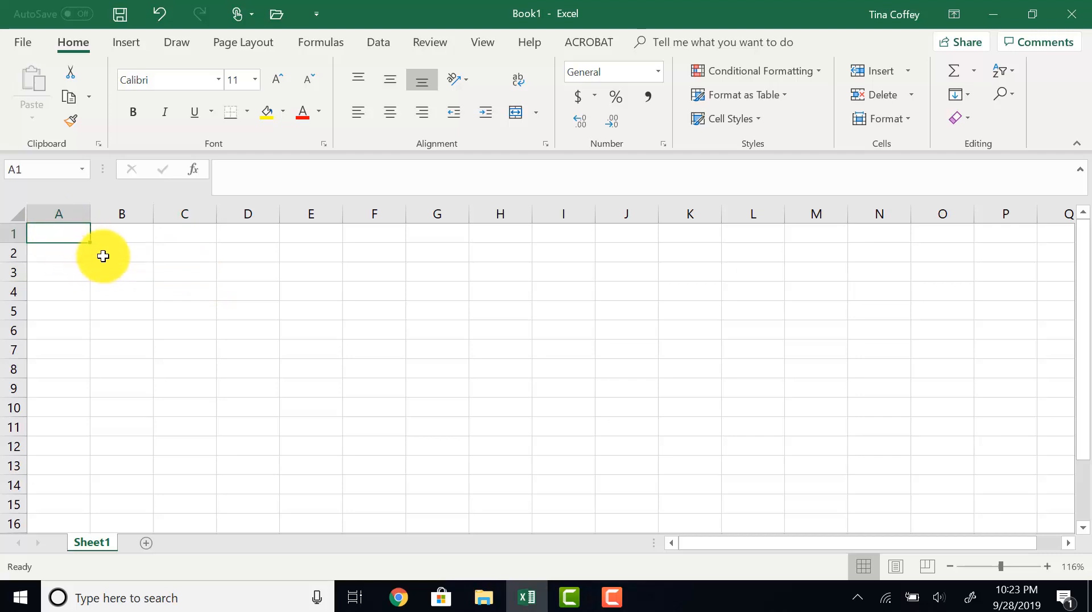
click(103, 256)
click(68, 228)
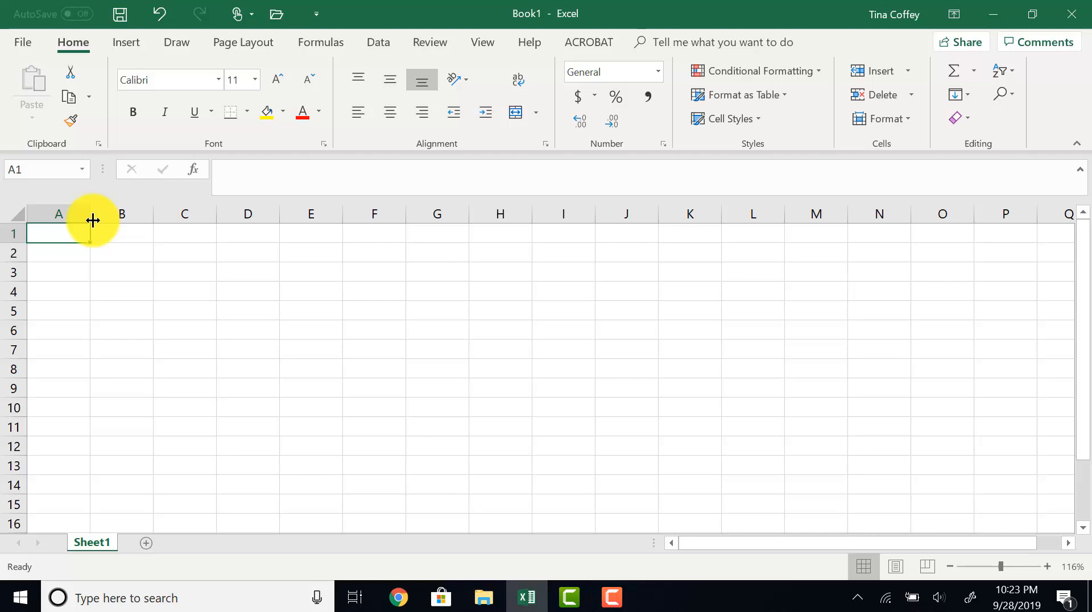
text(Fra)
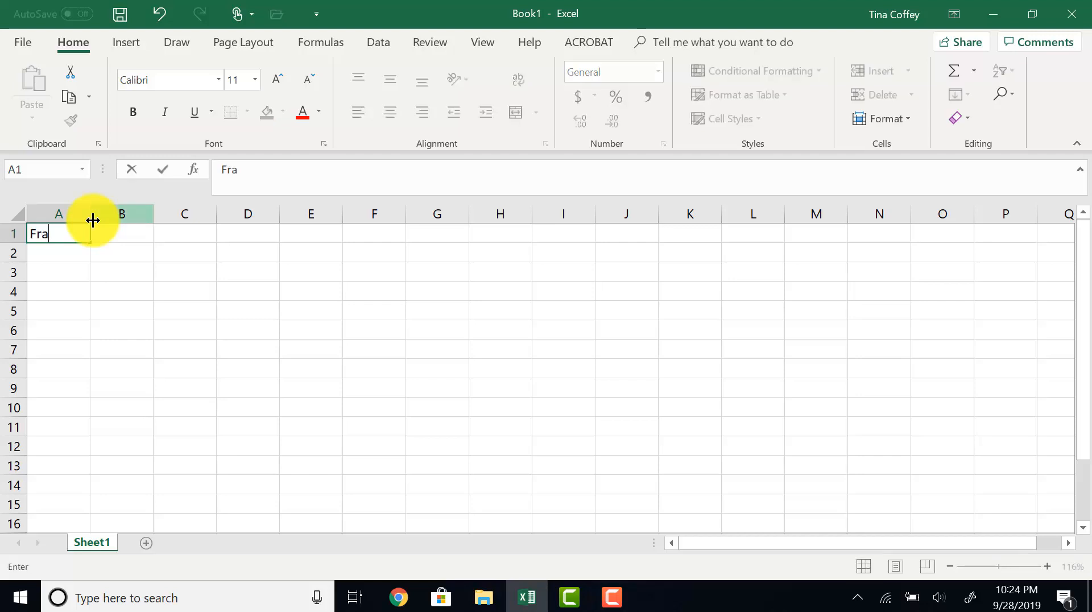
text(nfo)
key(BackSpace)
key(BackSpace)
text(gold Real )
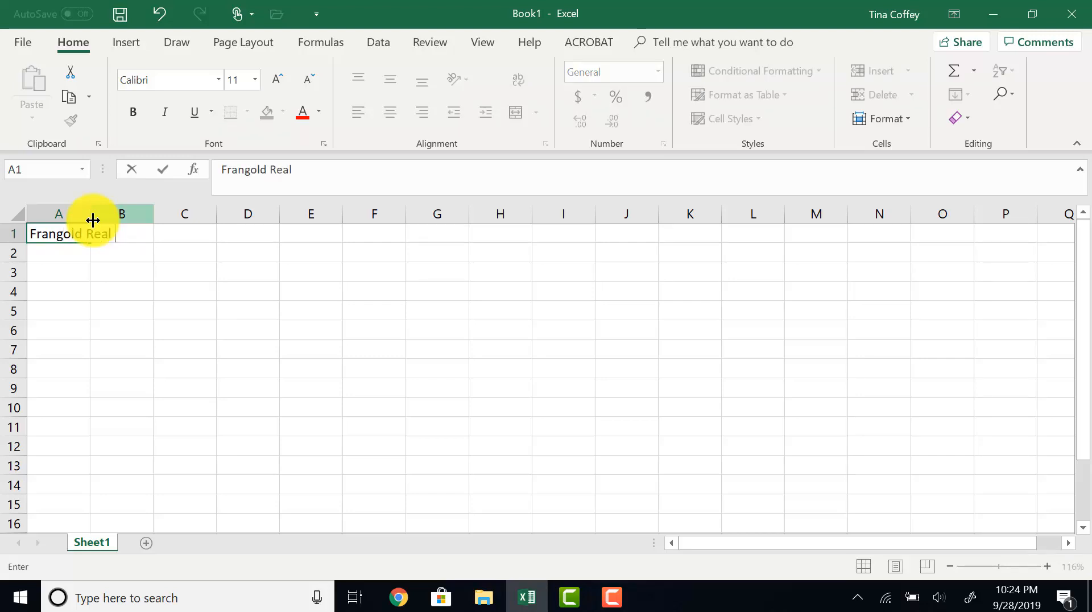
text(Estate Budget)
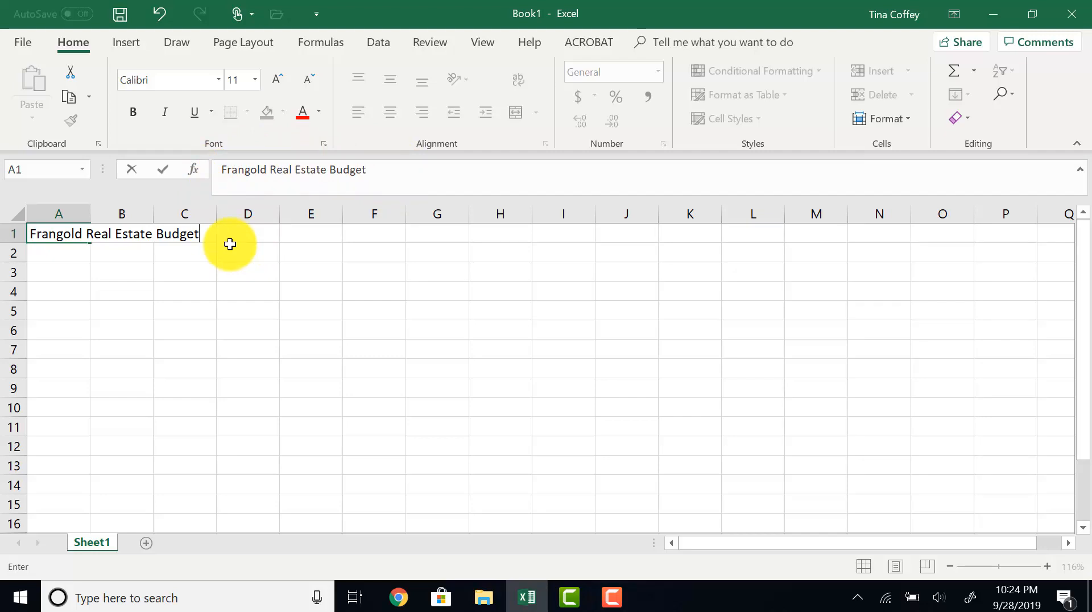
key(Return)
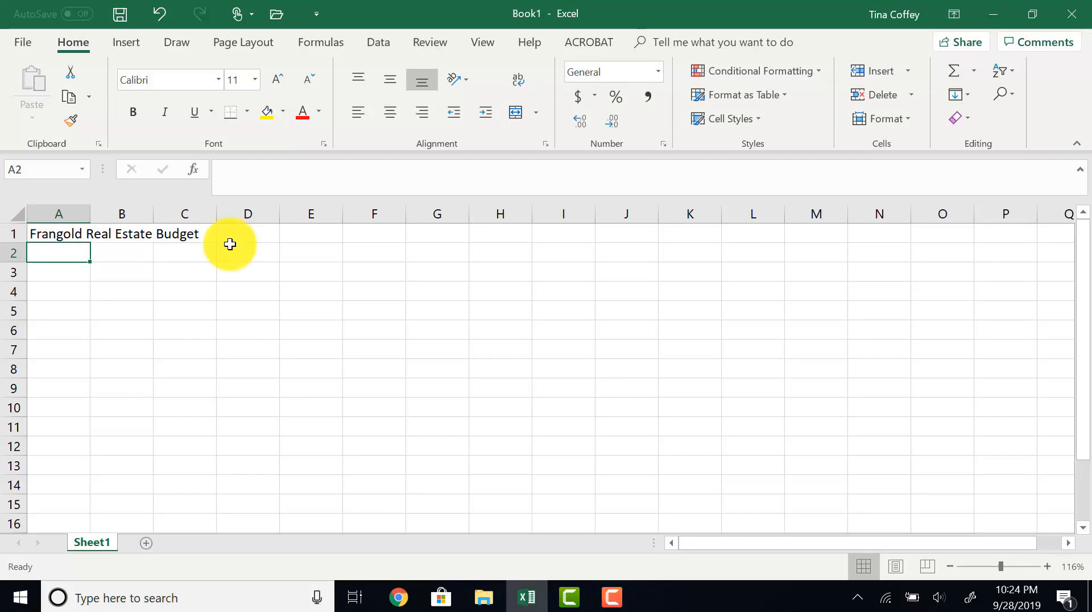
- Enter Monthly Estimates in cell A2 and Income in cell A3
text(Monthly )
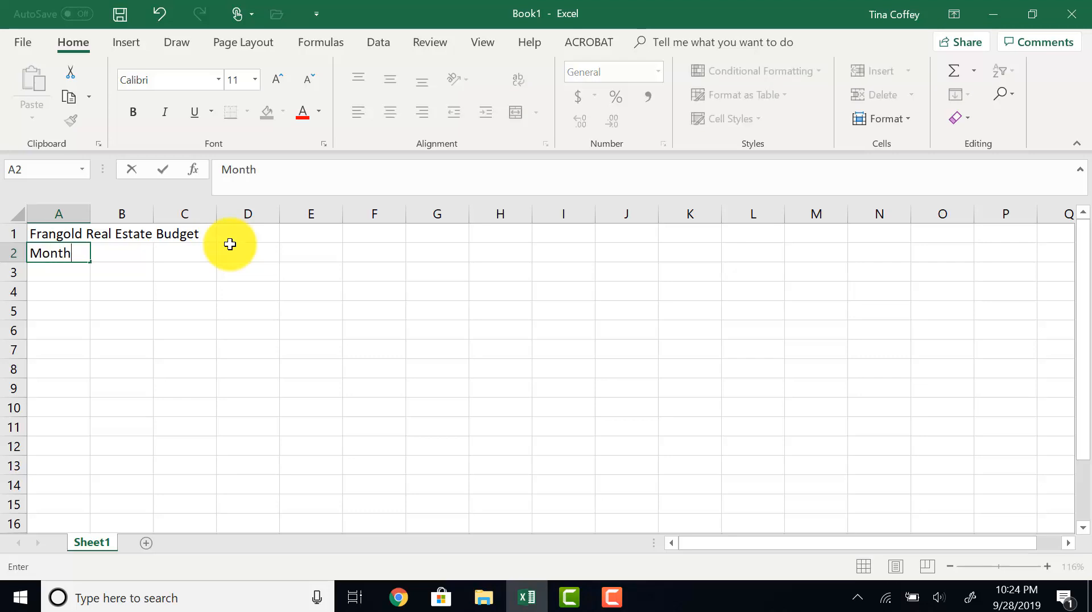
text(Estimates)
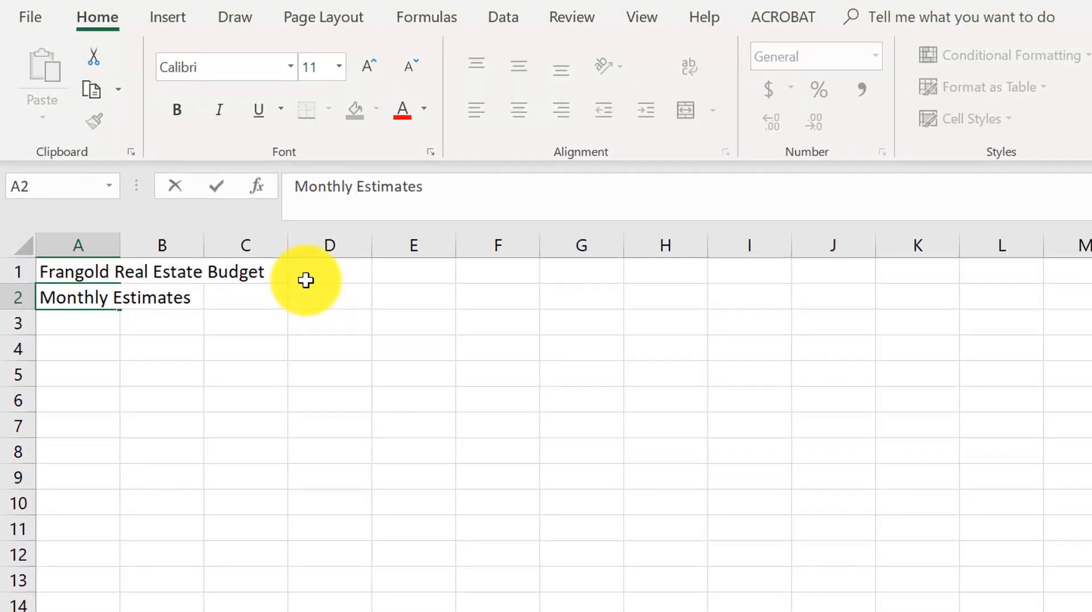
key(Return)
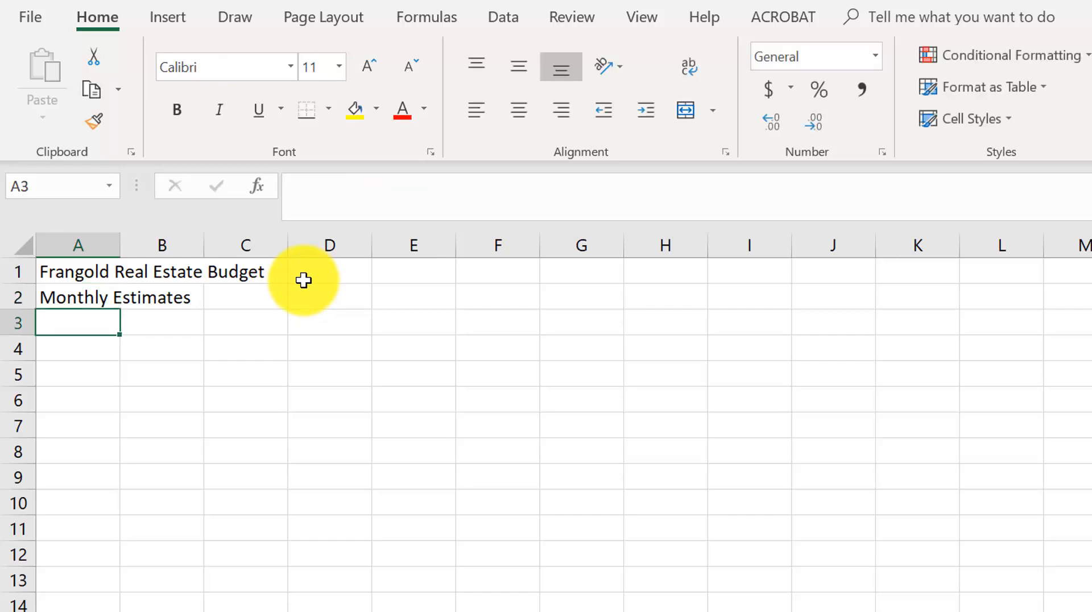
text(Income)
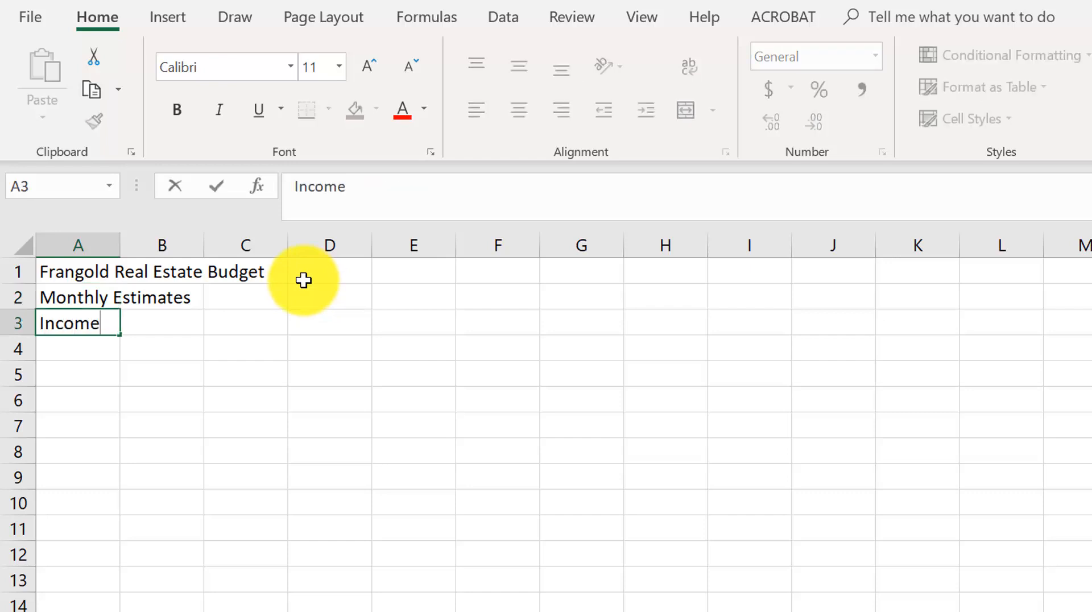
key(Return)
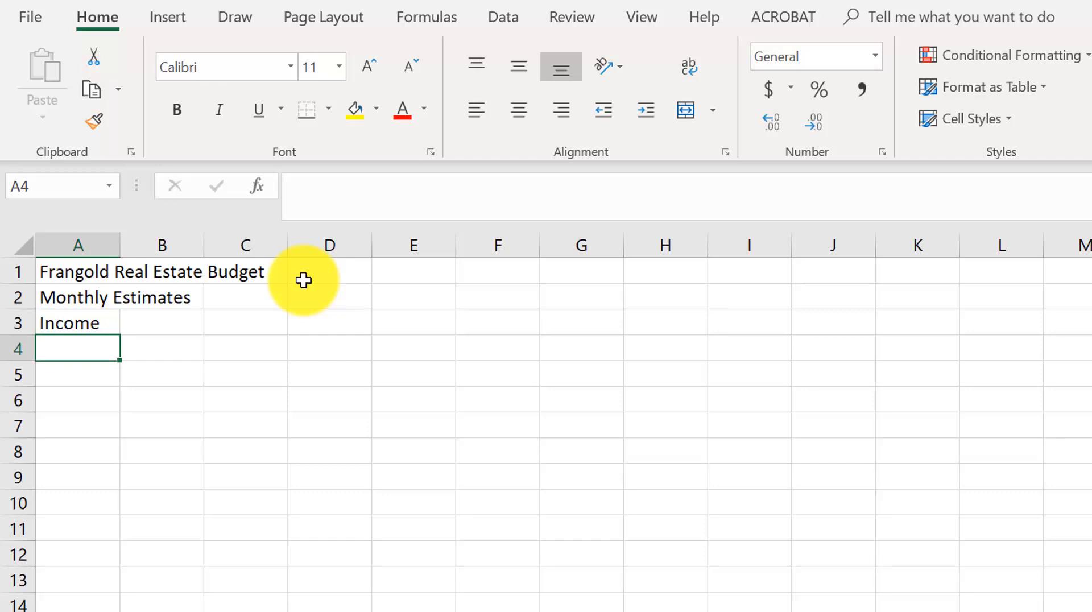
- Enter the month heading January in cell B3 beside Income
key(Up)
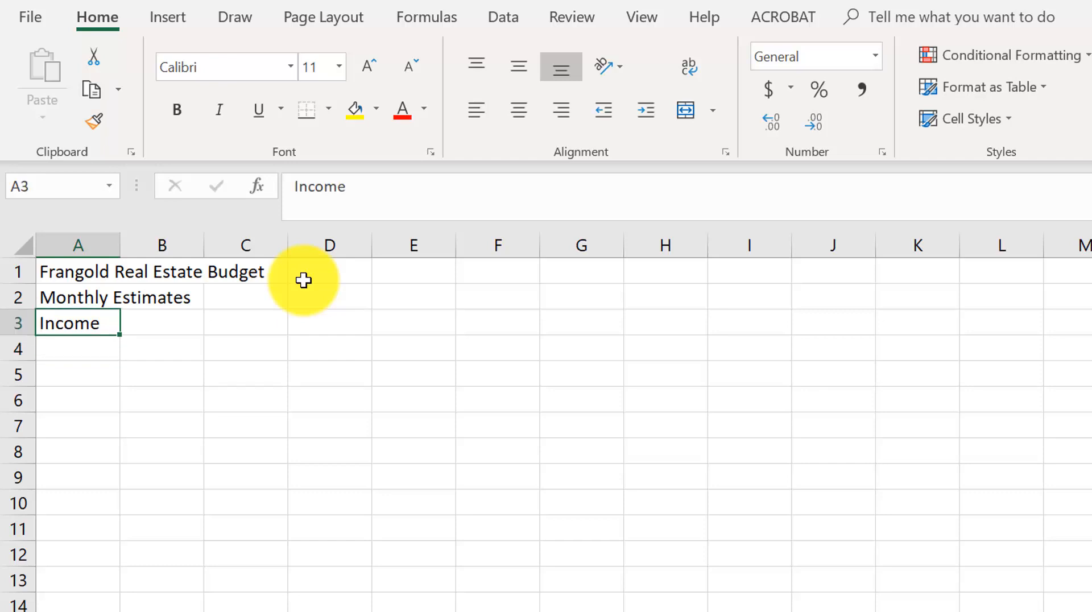
key(Right)
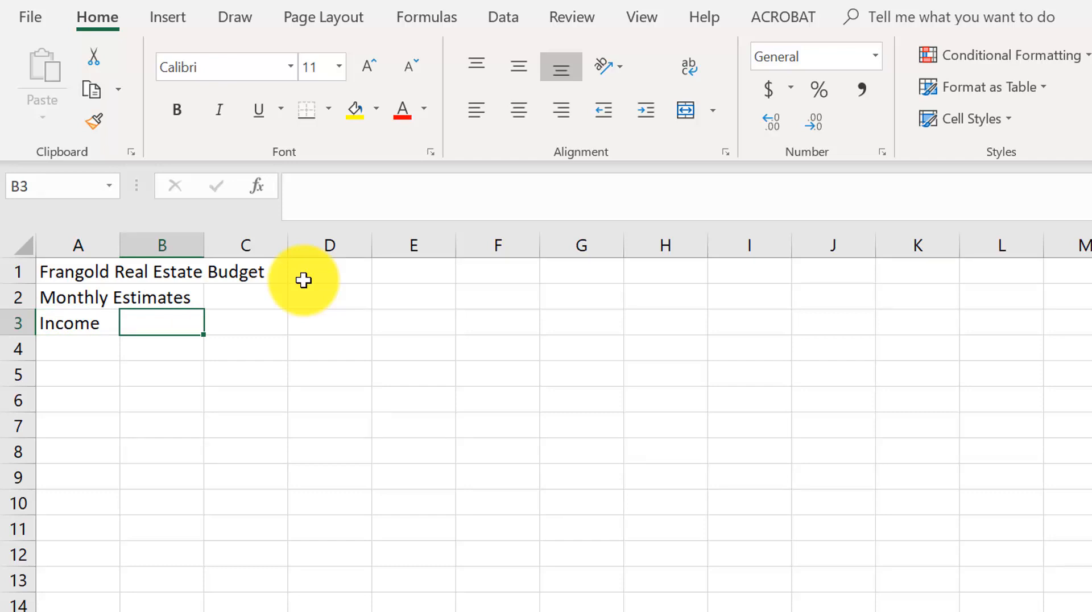
key(Left)
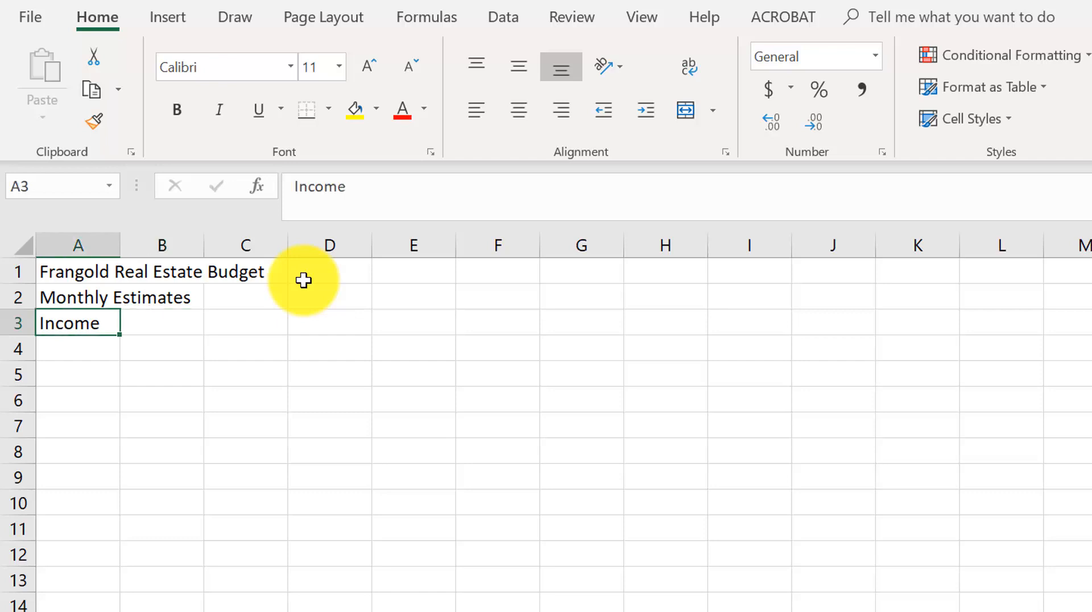
key(Right)
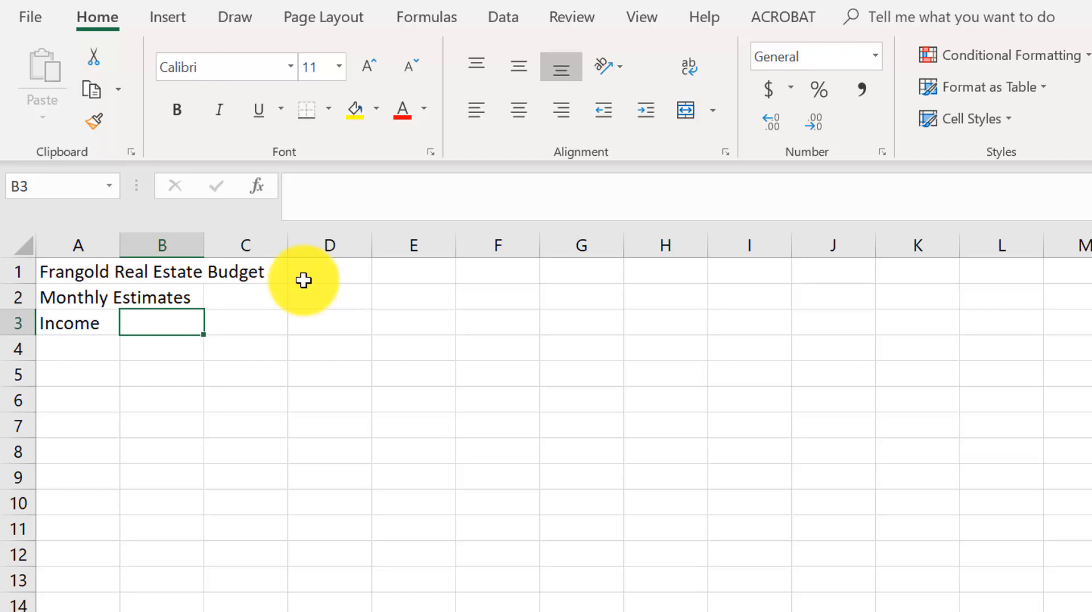
text(Jang)
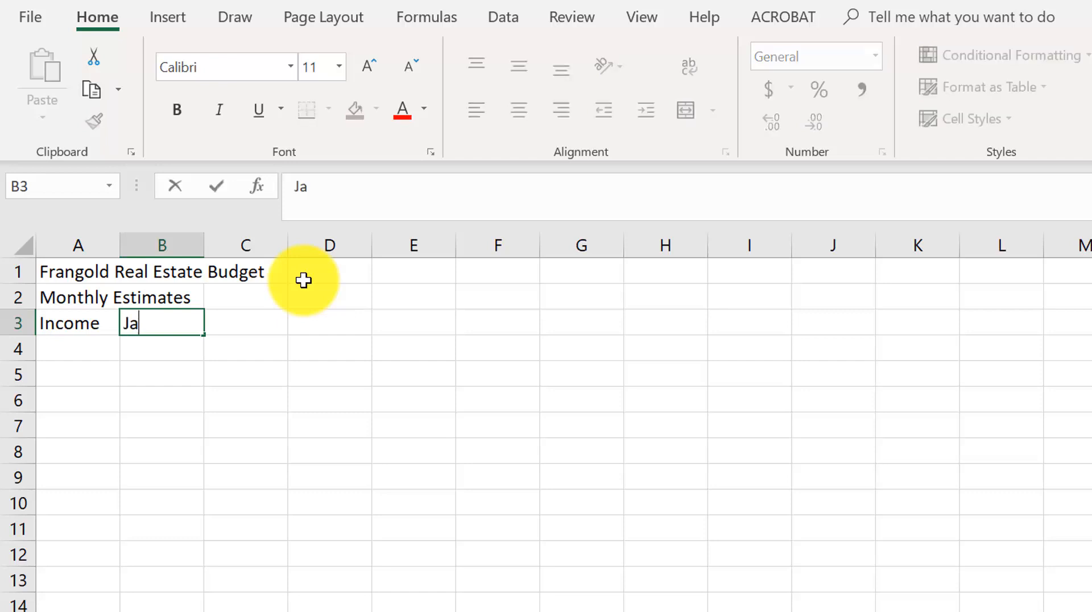
key(BackSpace)
text(uary)
key(Tab)
- Enter the month headings February, March, April, May and June across cells C3 through G3
text(February)
key(Tab)
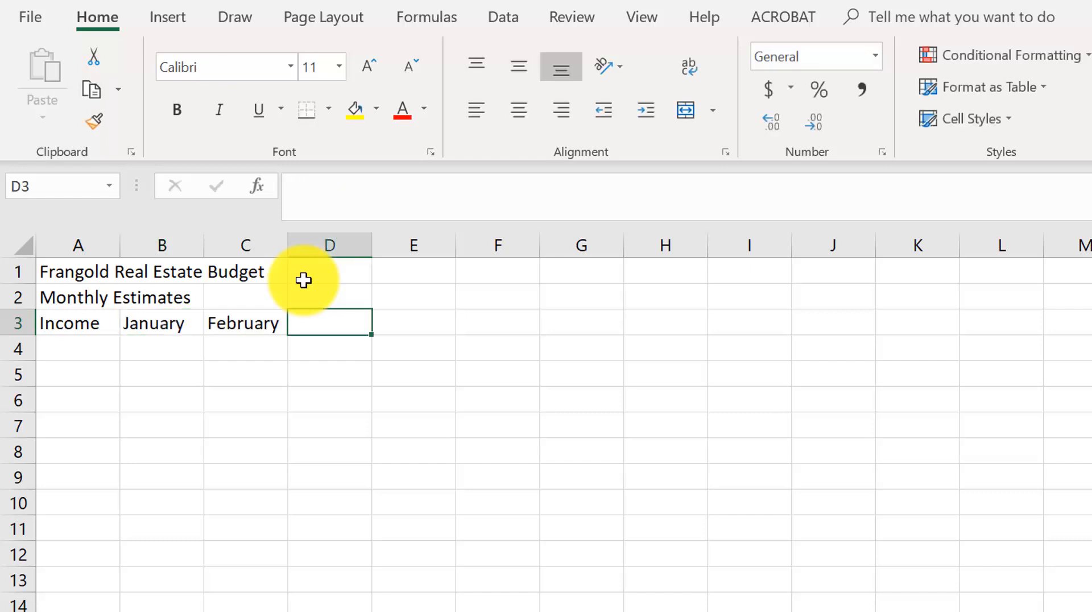
text(March)
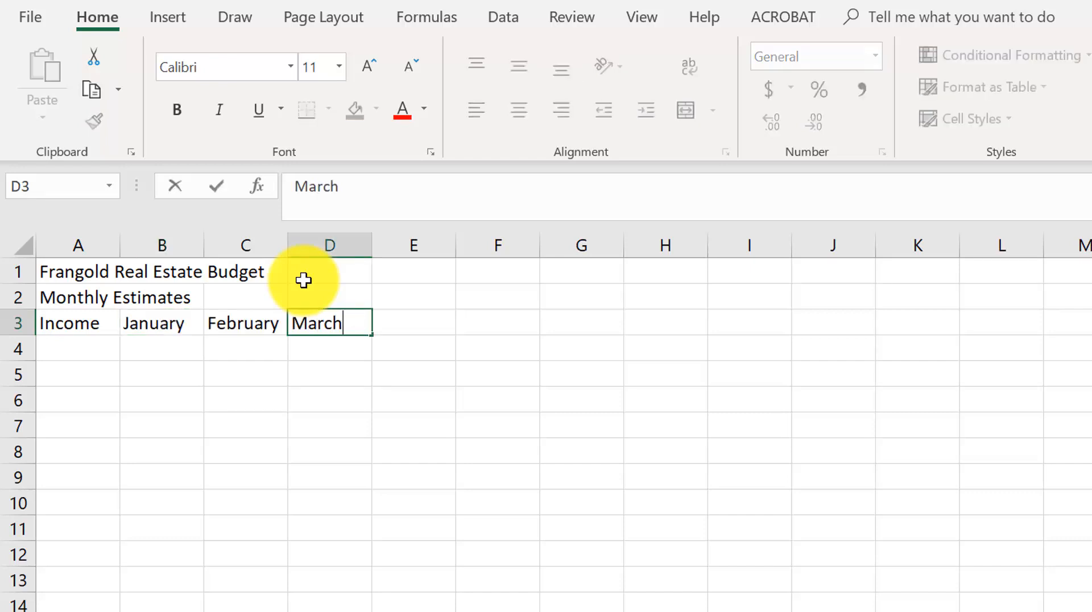
key(Tab)
text(April)
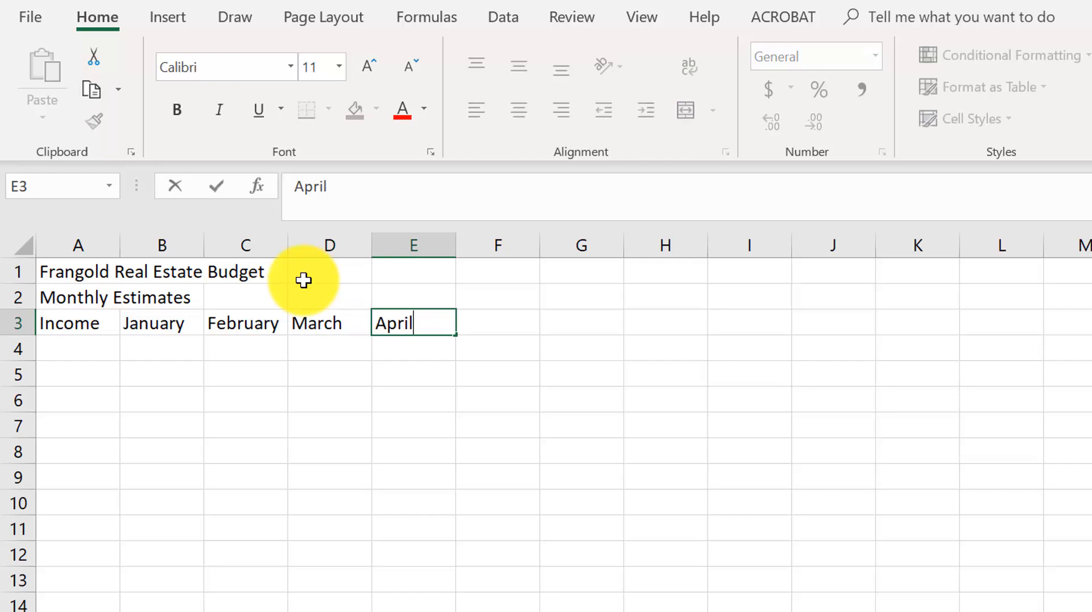
key(Tab)
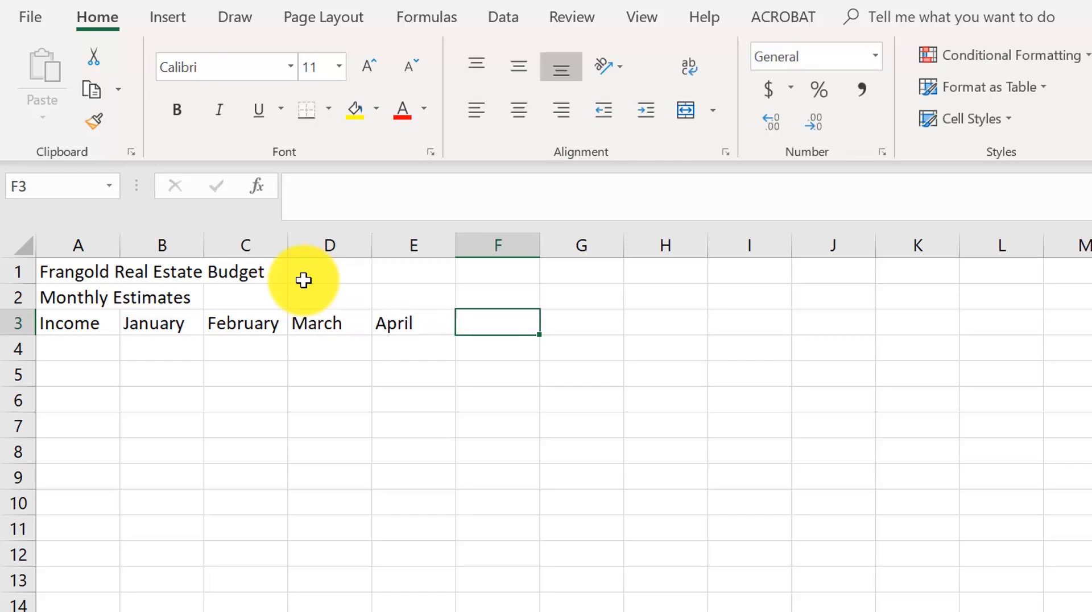
text(May)
key(Tab)
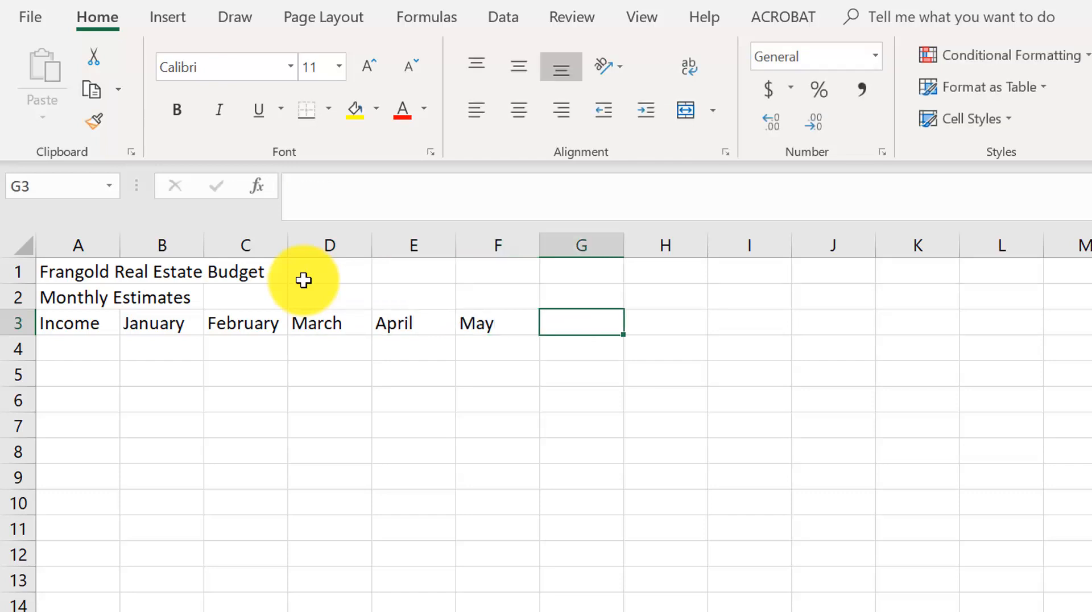
text(June)
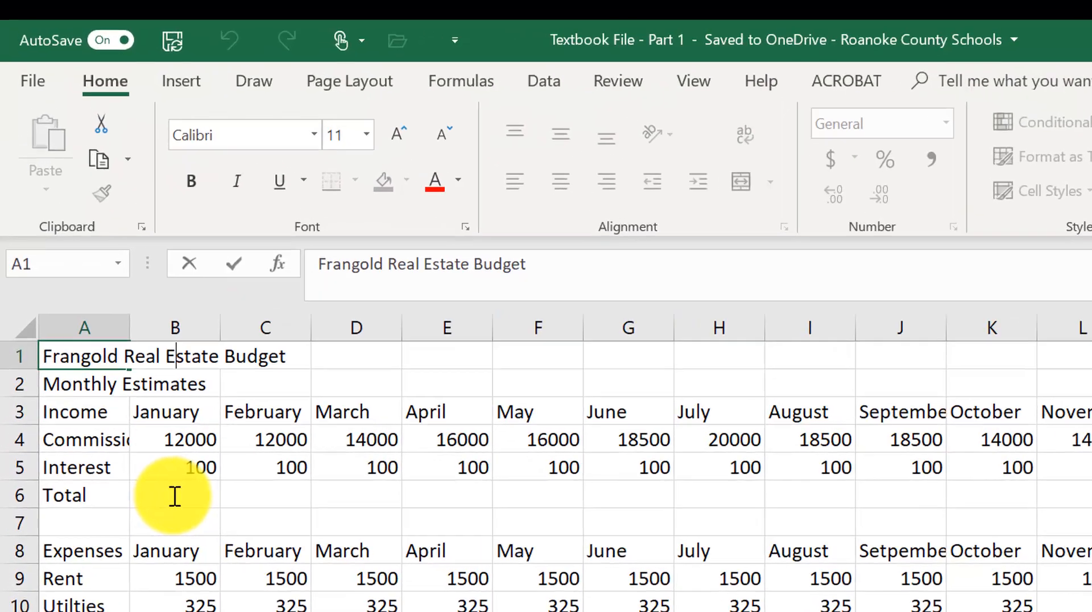
- Total January income in cell B6 with an AutoSum of B4:B5
click(120, 333)
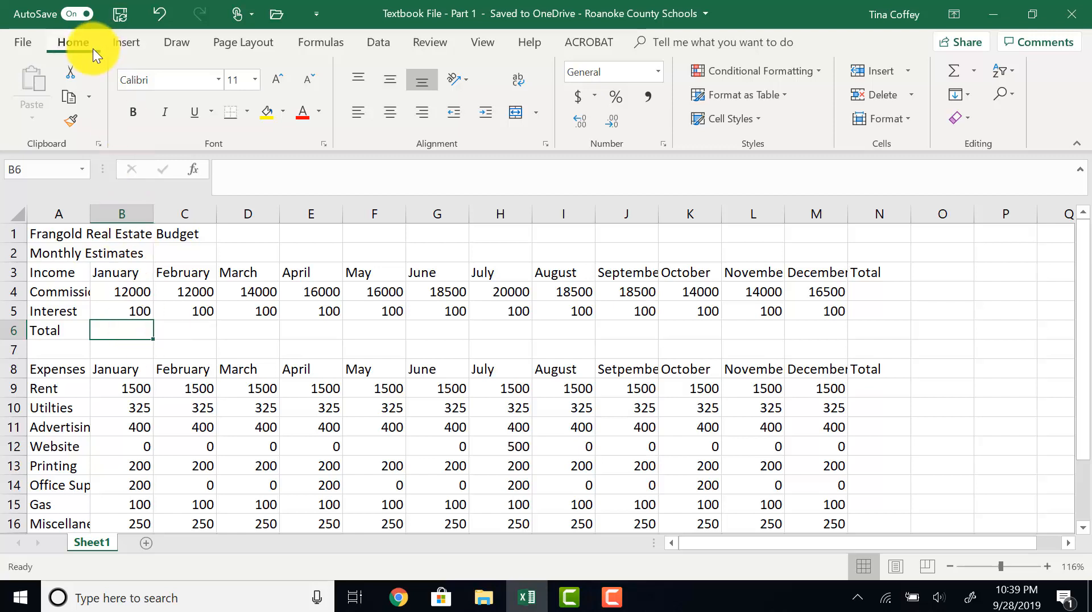
click(970, 71)
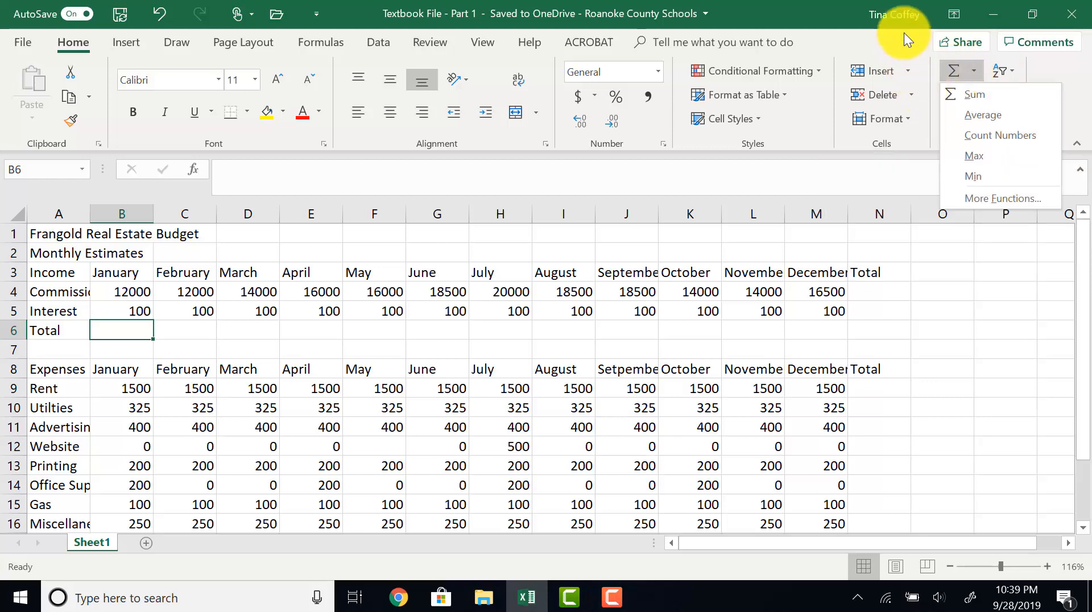
click(912, 51)
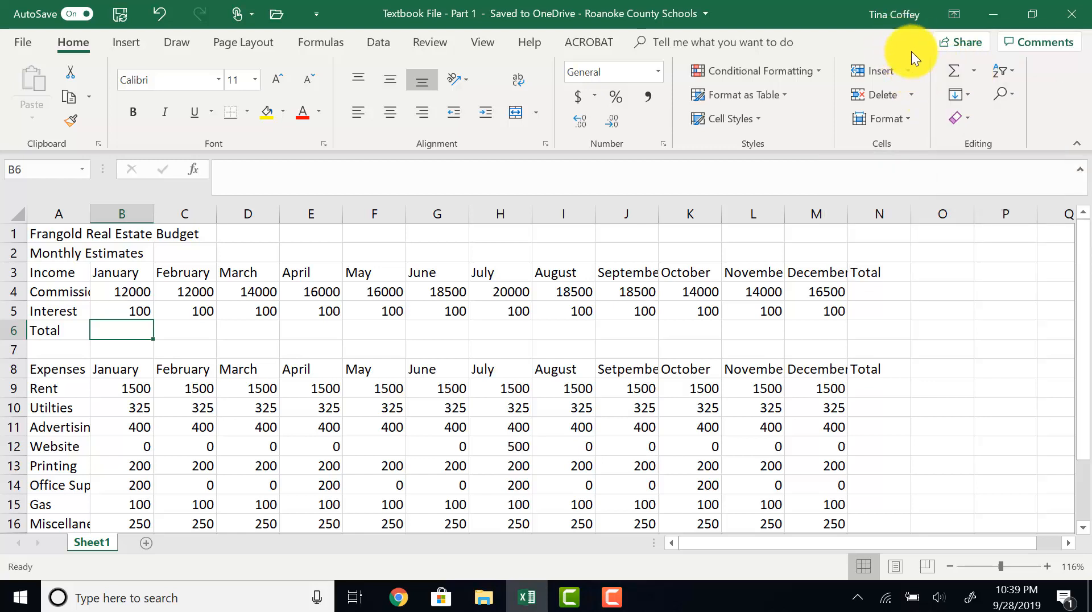
click(971, 70)
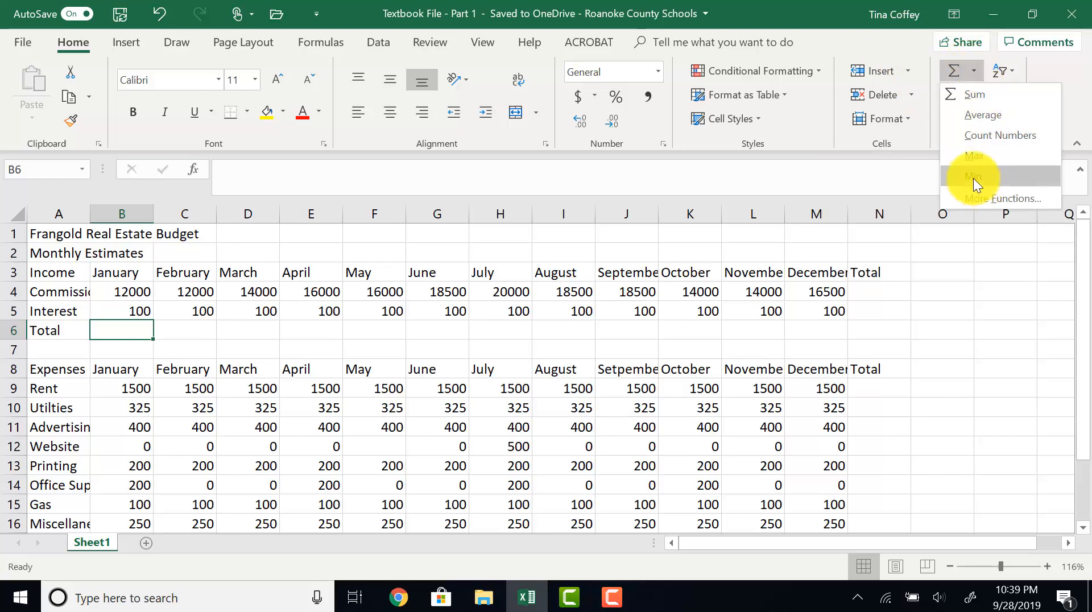
click(961, 94)
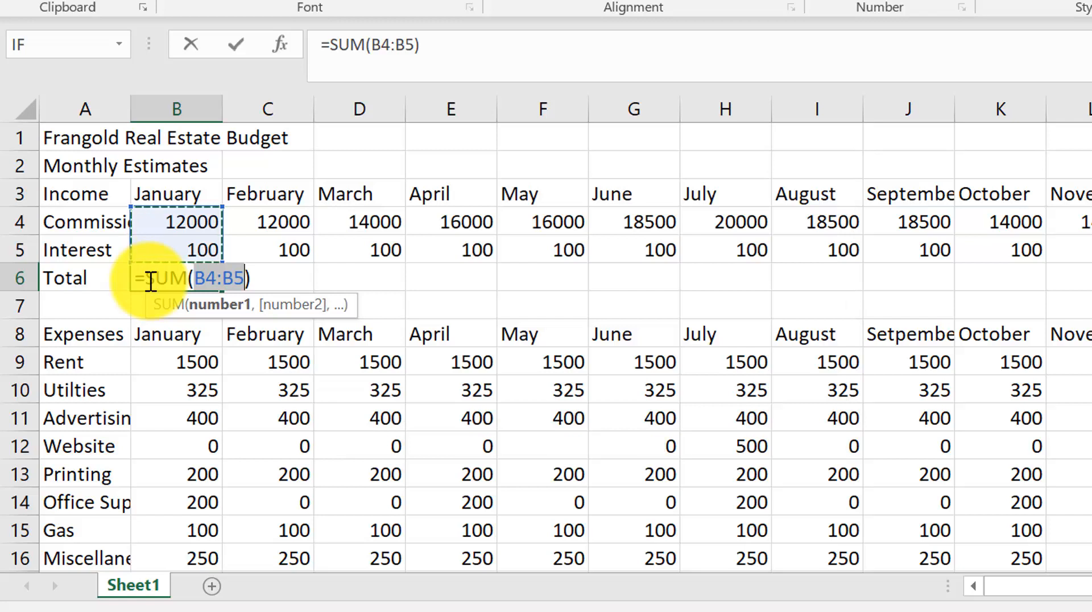
key(Return)
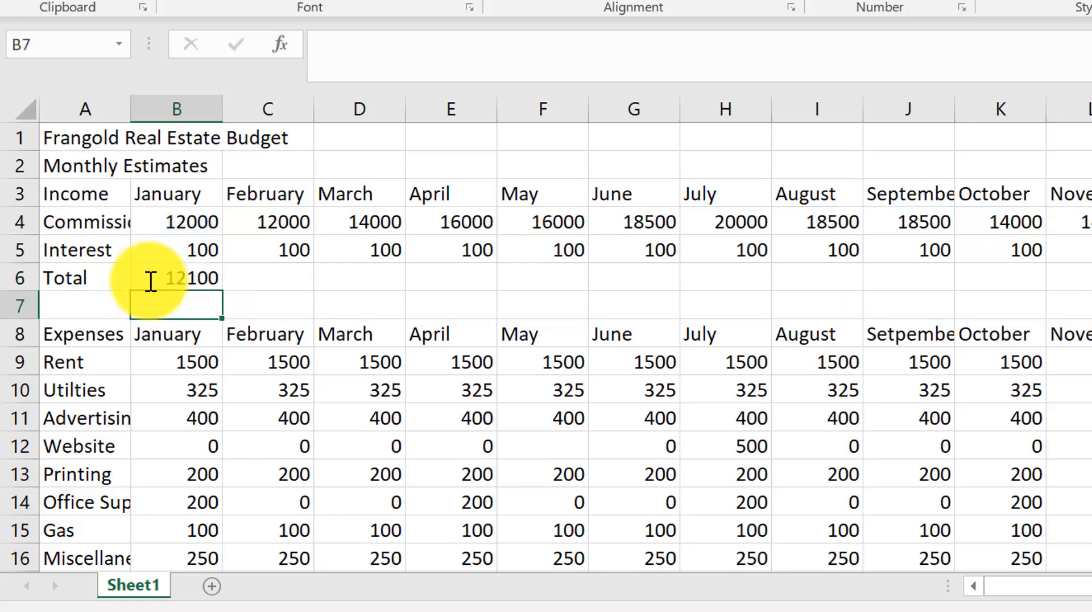
- Total January expenses in cell B17 with an AutoSum of B9:B16
click(148, 279)
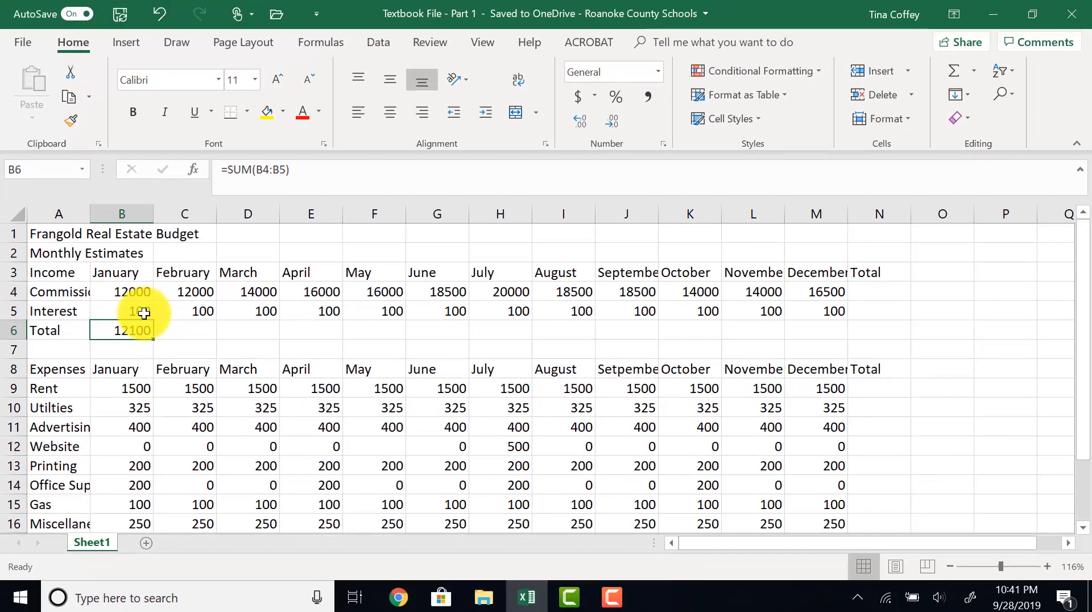
scroll(80, 457, down, 1)
scroll(80, 458, down, 2)
click(139, 425)
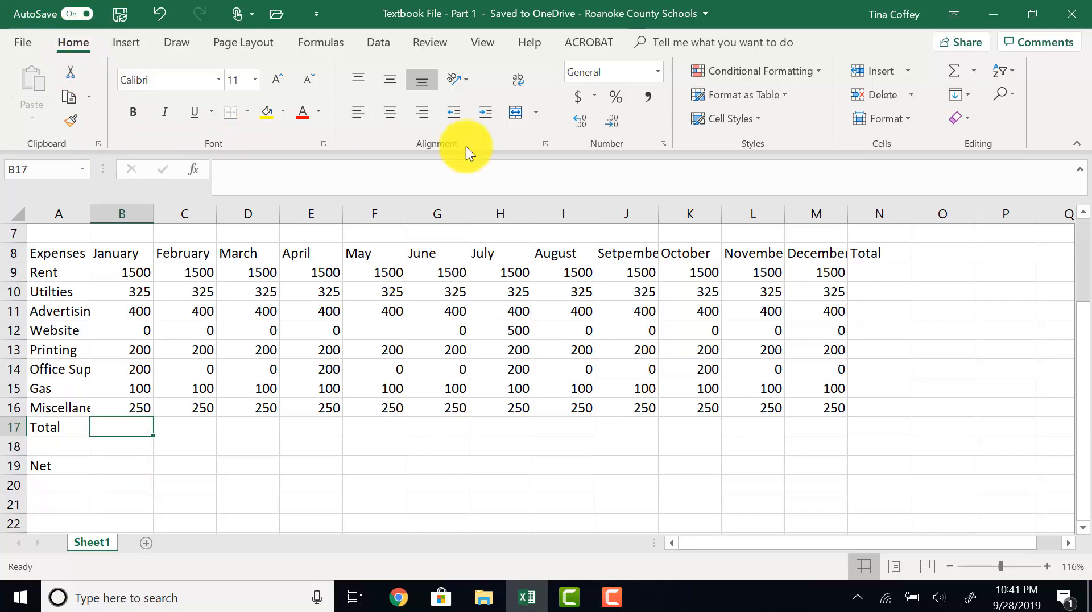
click(951, 69)
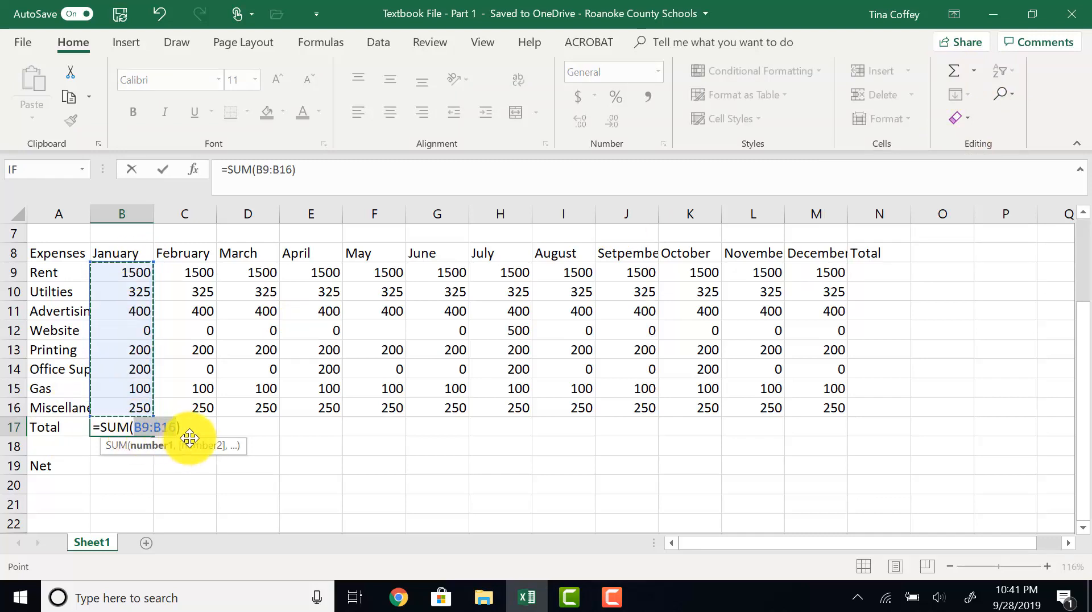
key(Return)
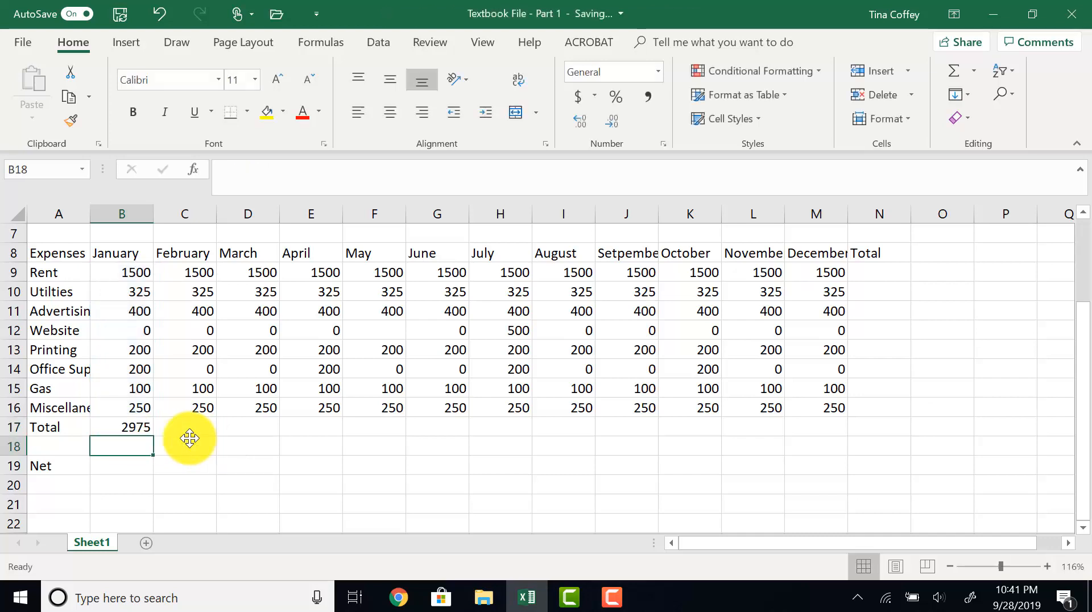
- Copy the income total formula from B6 across the Total row through December in M6
scroll(189, 438, up, 2)
scroll(189, 438, down, 1)
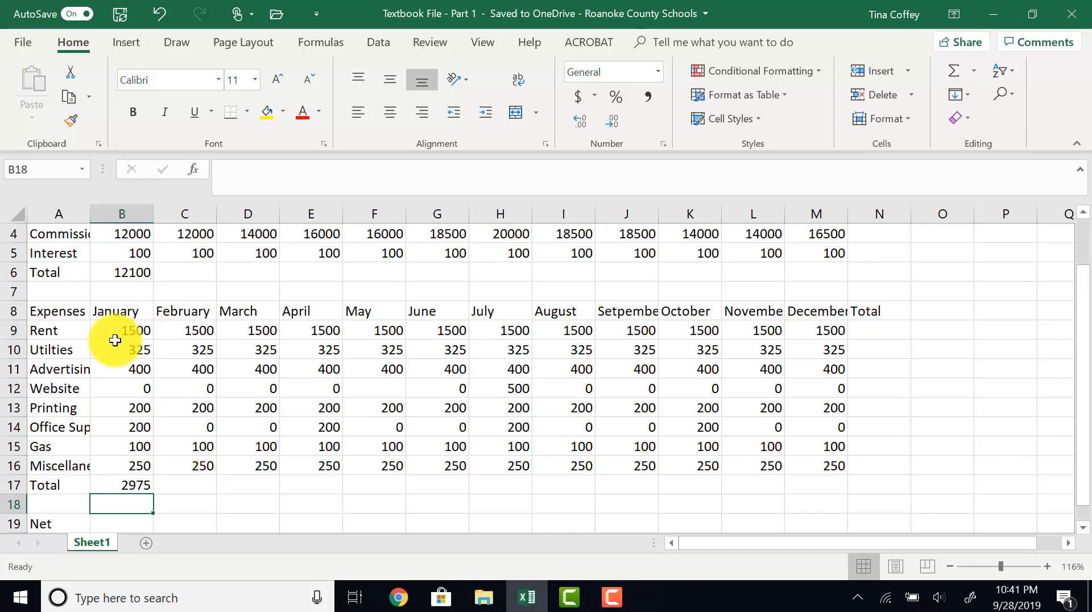
click(132, 273)
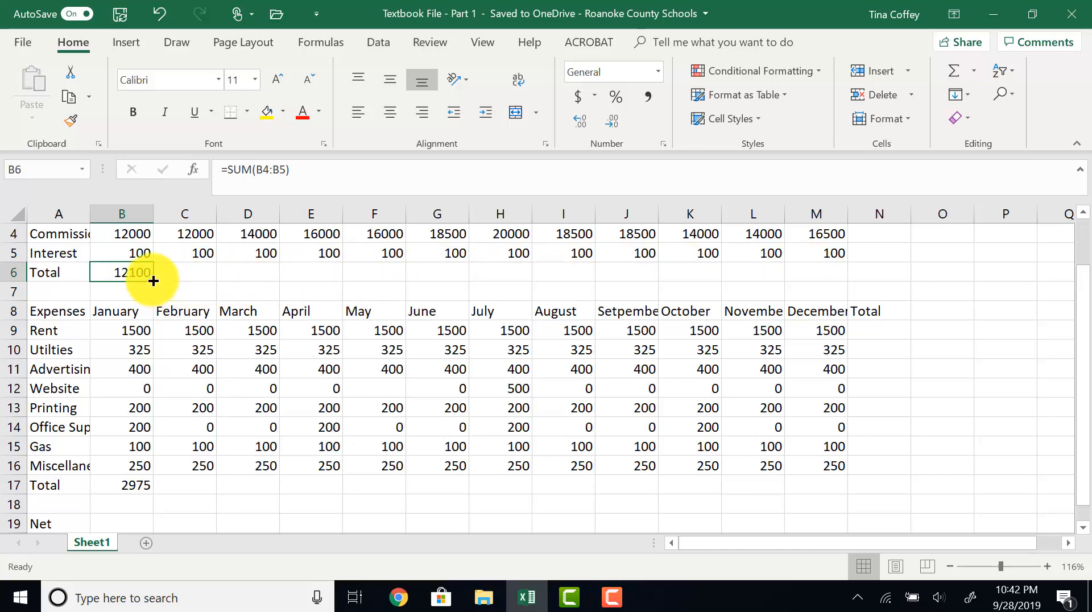
drag(154, 281, 828, 265)
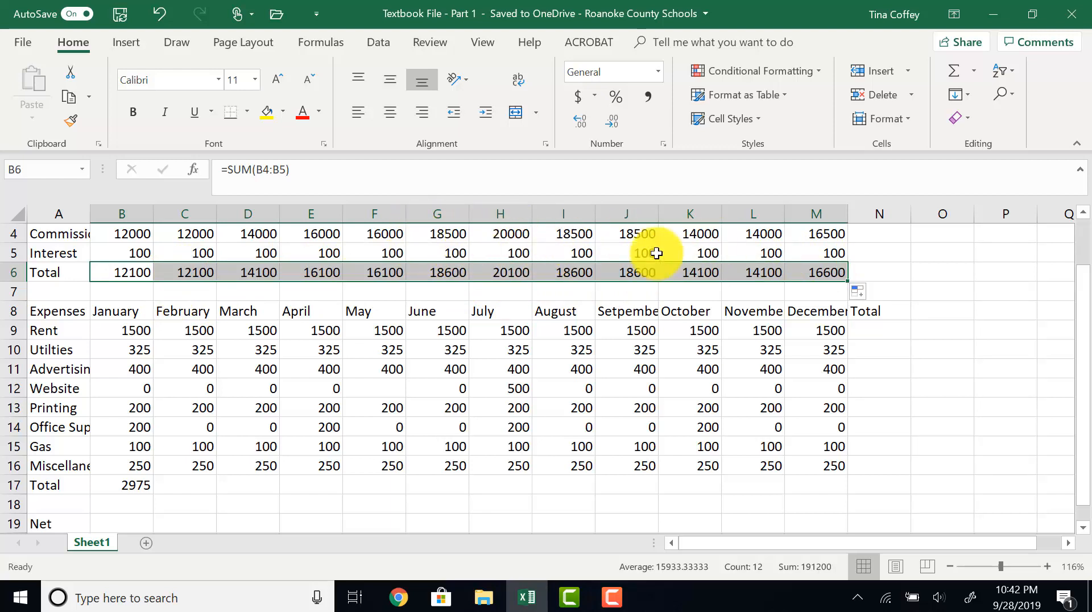
- Inspect the copied income total formulas in row 6 for each month
click(208, 271)
click(265, 274)
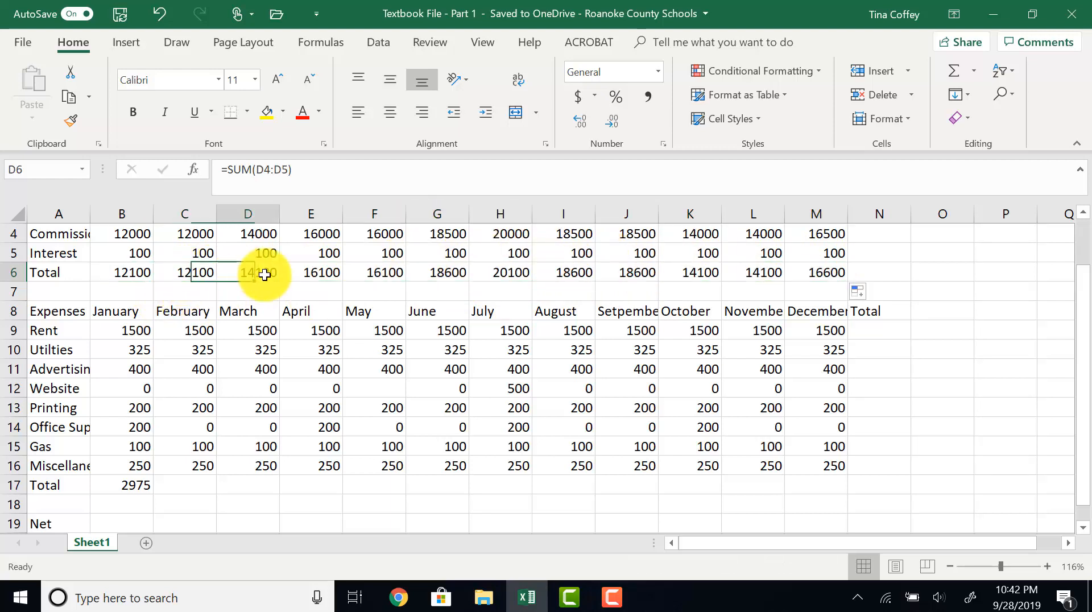
click(337, 273)
click(393, 274)
click(444, 272)
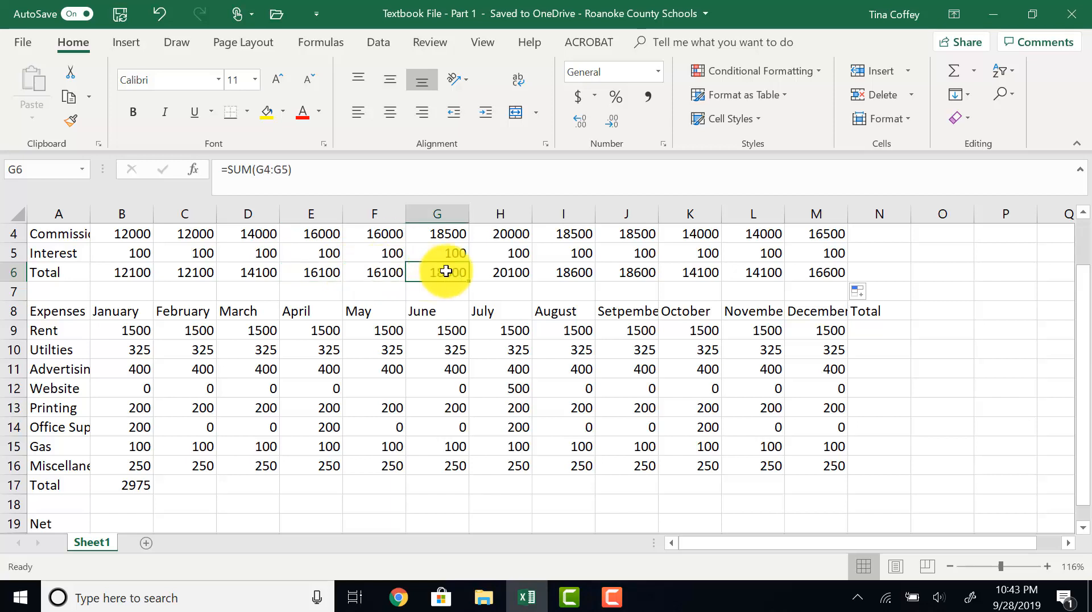
click(507, 271)
click(571, 272)
click(631, 271)
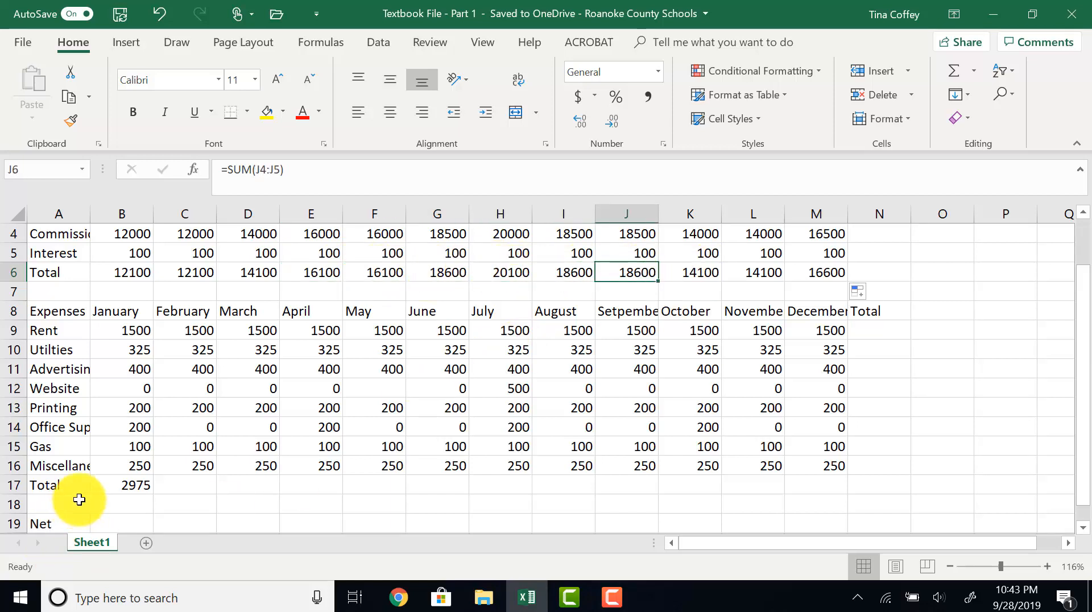
- Copy the expense total formula from B17 across the expense Total row through M17
click(122, 483)
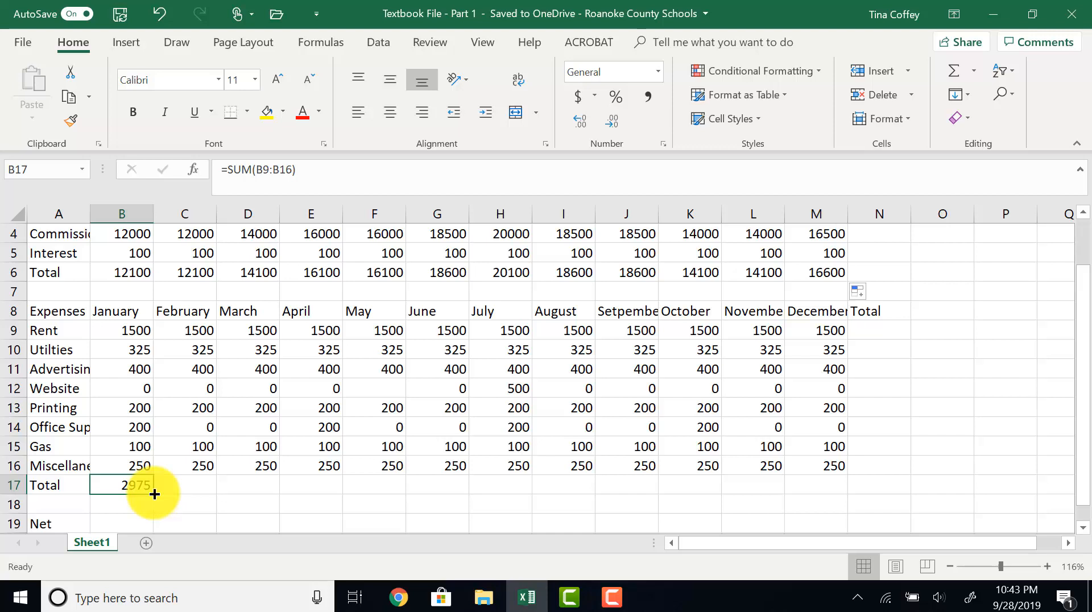
drag(155, 493, 830, 482)
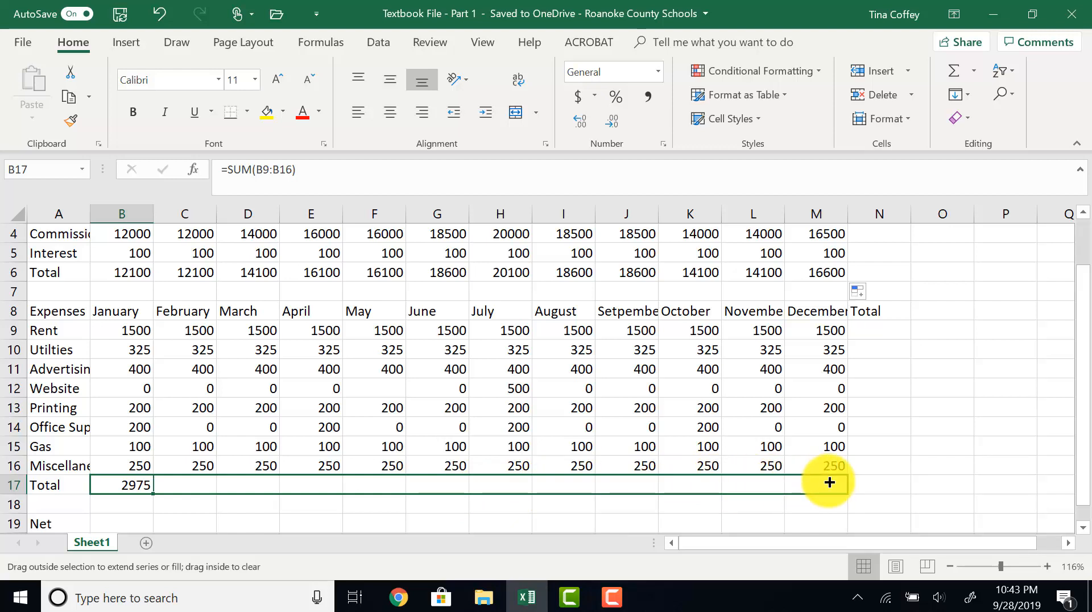
drag(830, 482, 830, 482)
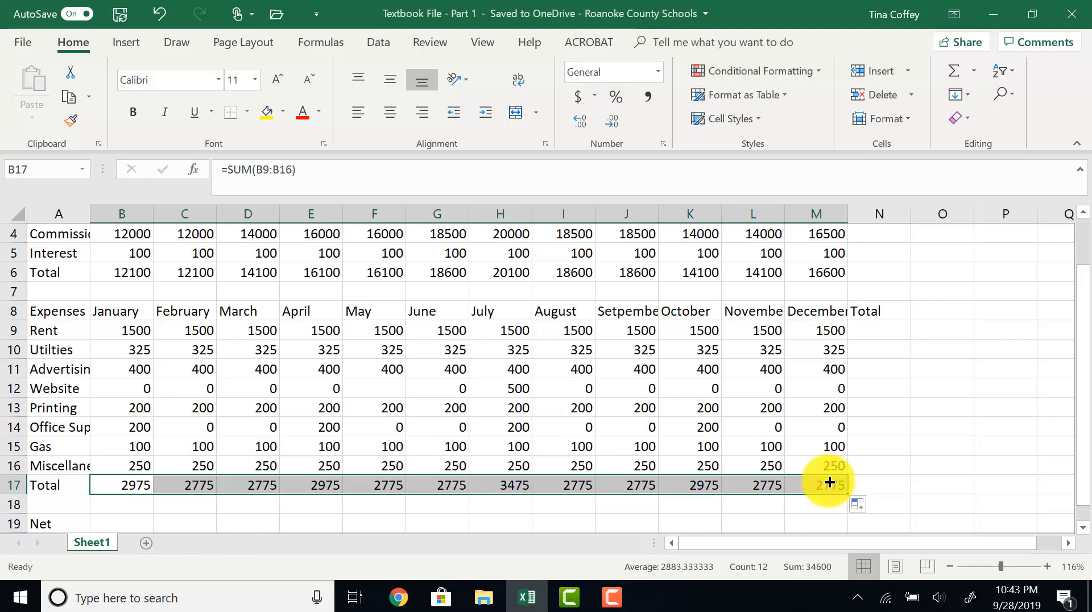
click(443, 487)
click(506, 484)
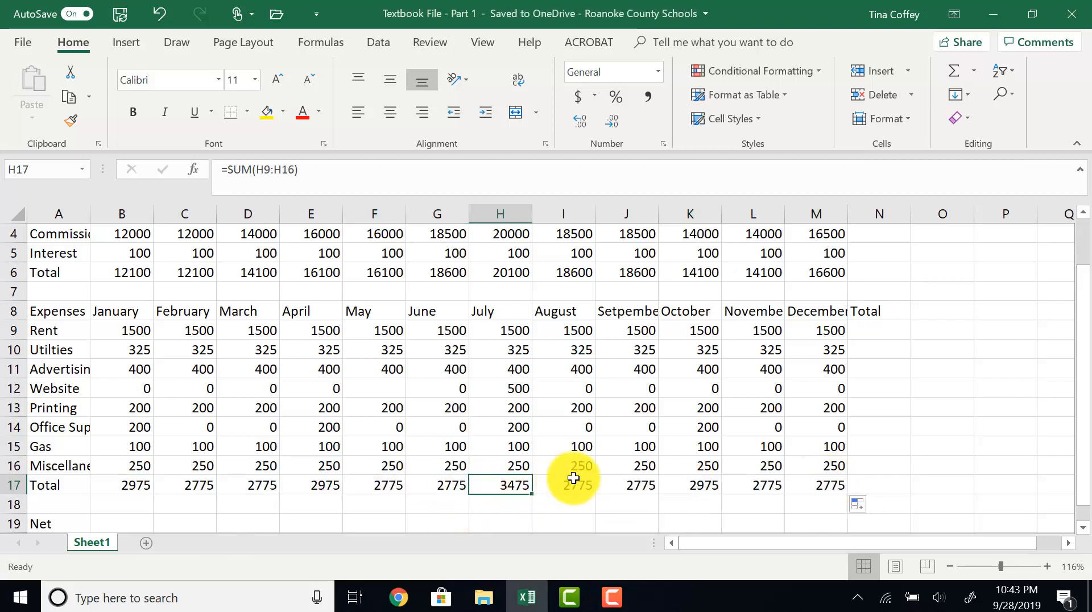
click(573, 481)
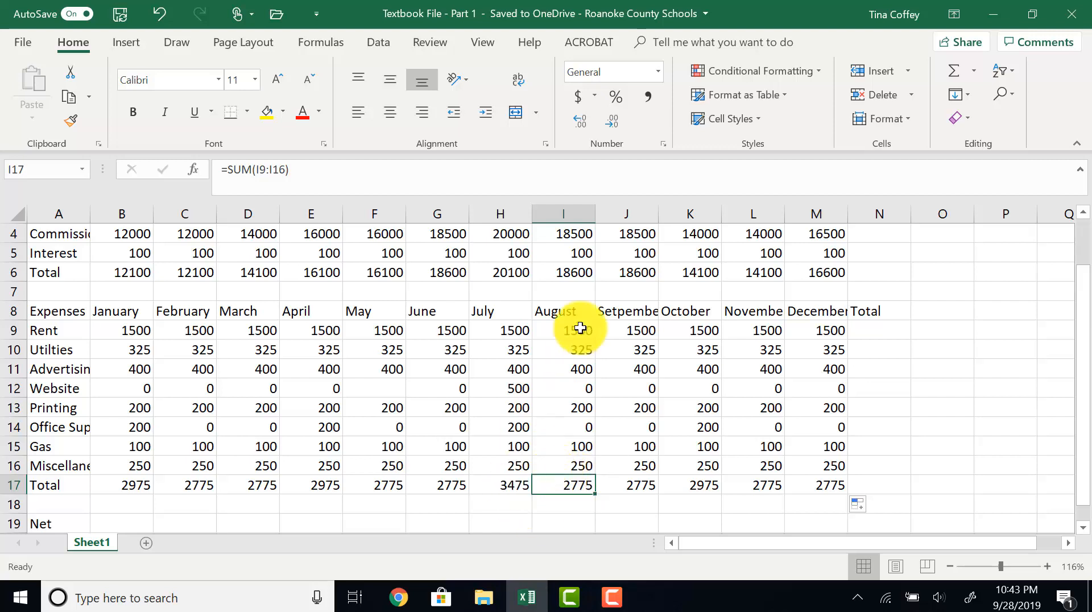
scroll(917, 395, up, 1)
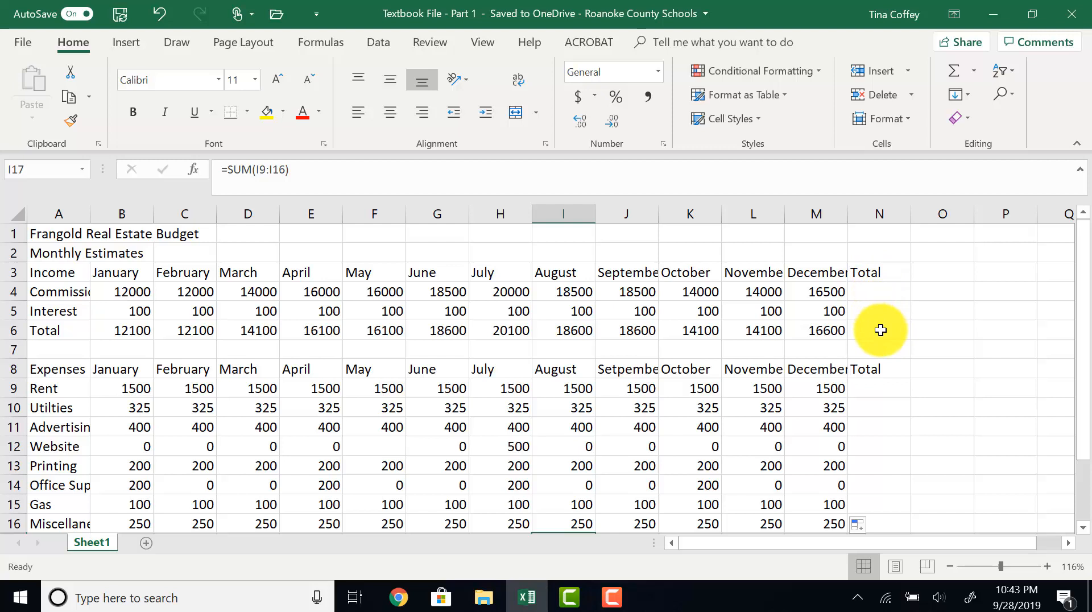
click(869, 290)
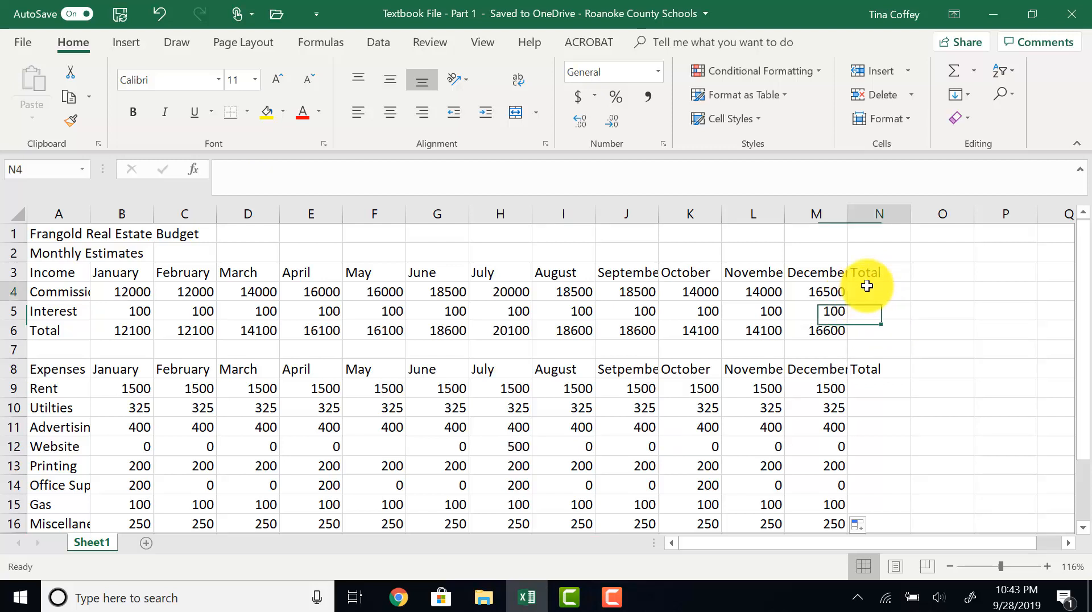
click(951, 69)
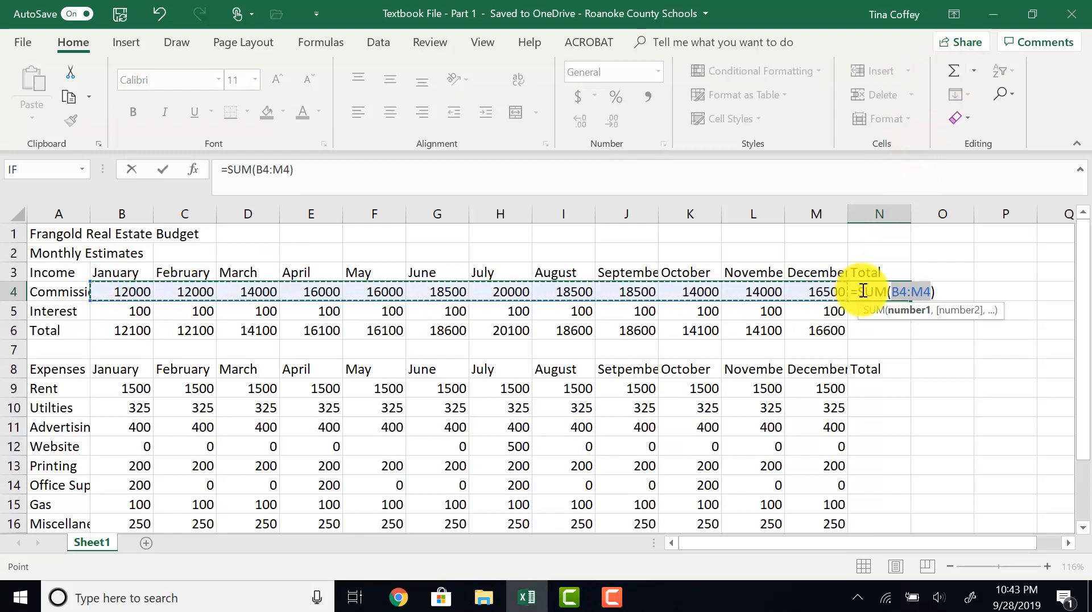
key(Escape)
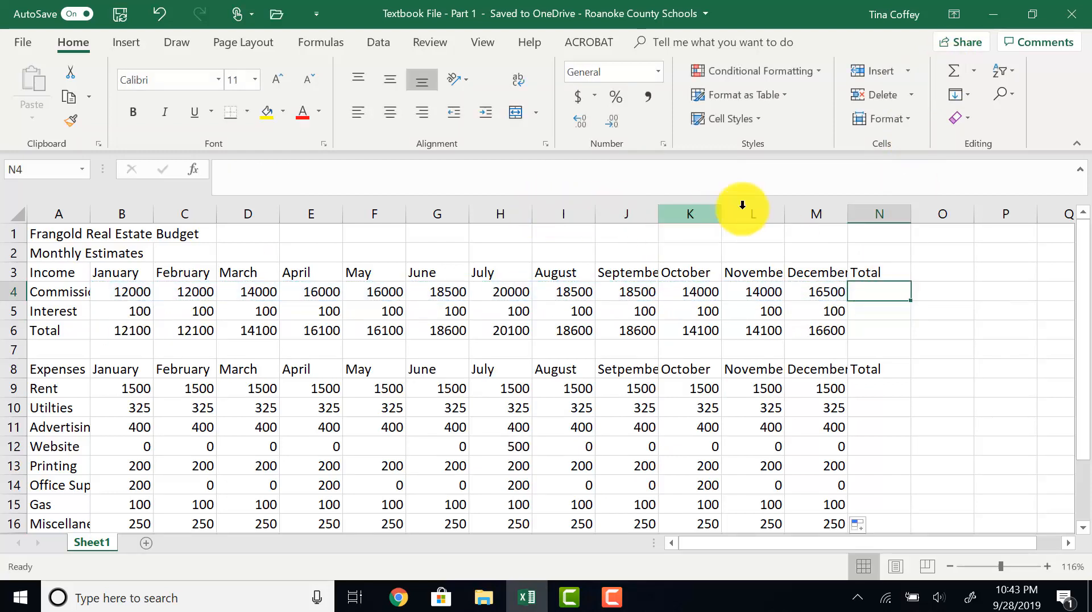
- AutoSum the yearly totals for commission, interest and income total in cells N4 through N6
drag(876, 293, 879, 336)
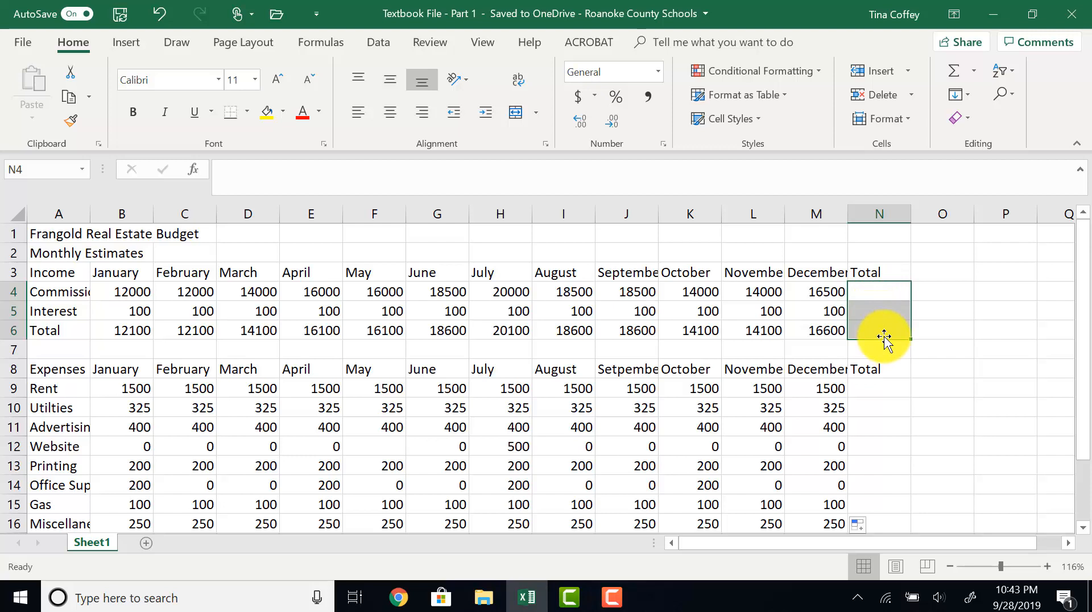
click(952, 74)
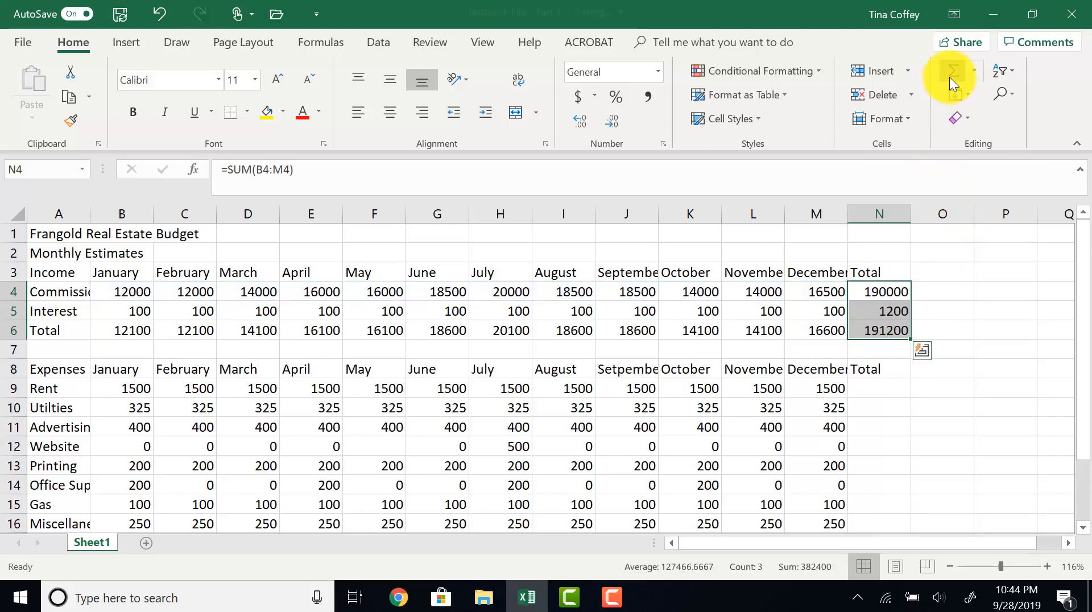
click(875, 310)
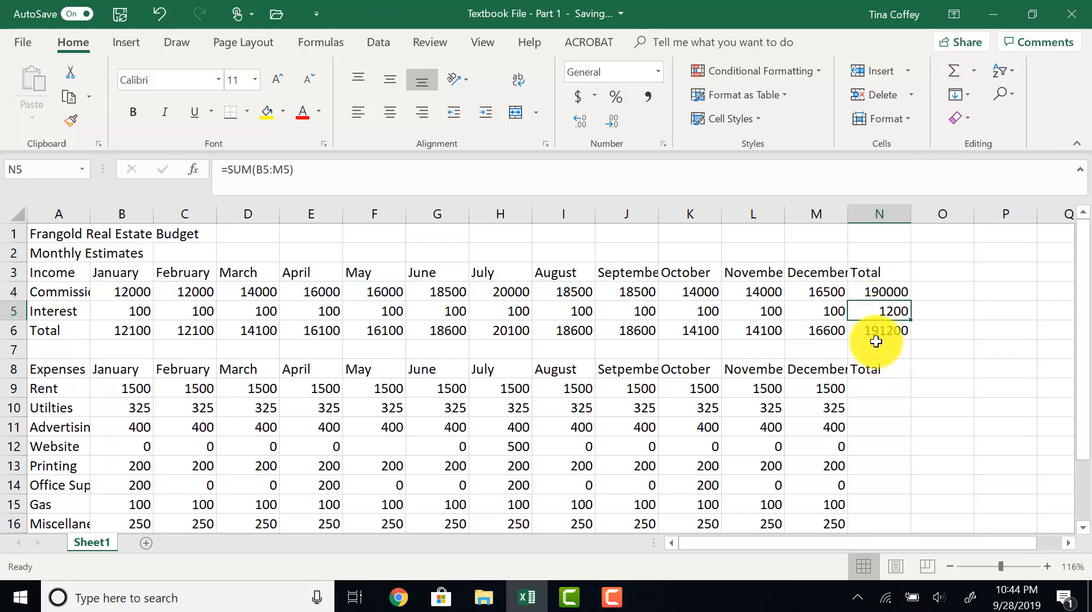
click(876, 336)
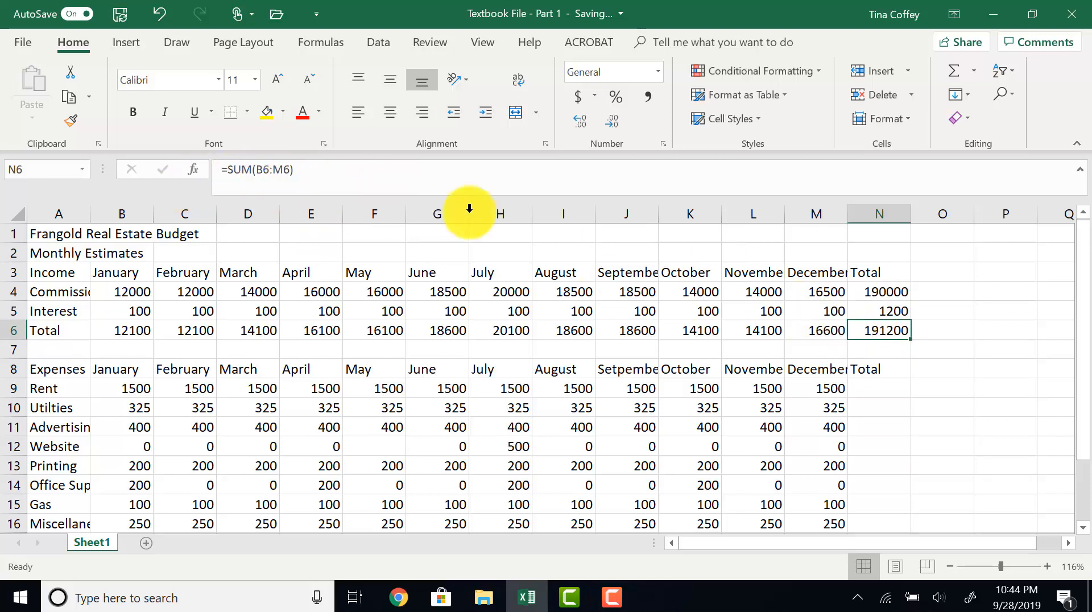
- AutoSum the yearly totals for every expense row and the expense total in cells N9 through N17
click(878, 384)
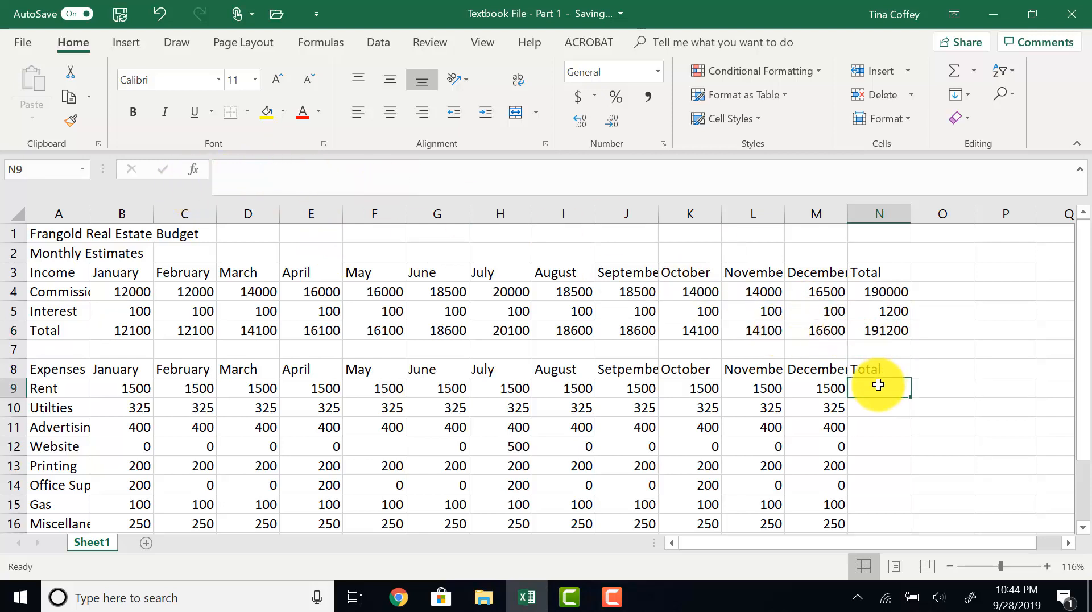
scroll(879, 383, down, 1)
scroll(879, 383, down, 2)
scroll(861, 319, up, 2)
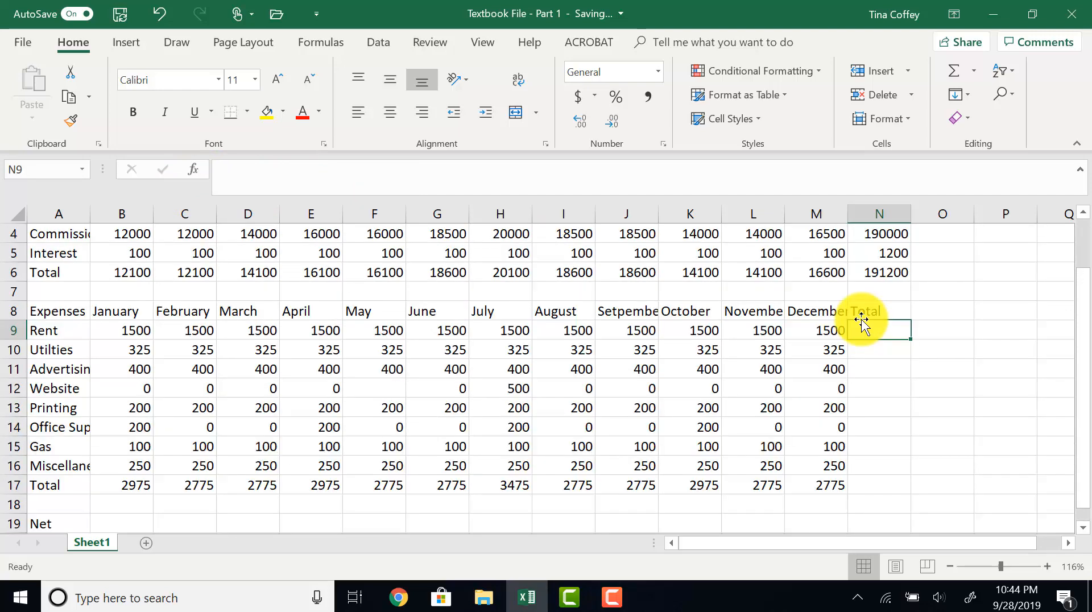
scroll(860, 319, down, 1)
drag(870, 273, 902, 435)
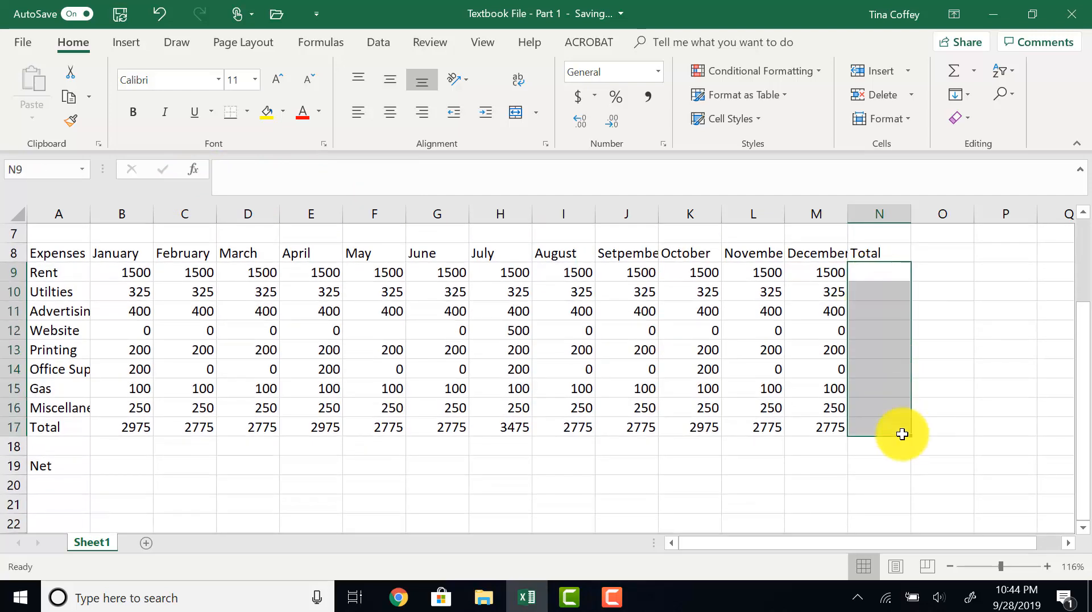
click(953, 70)
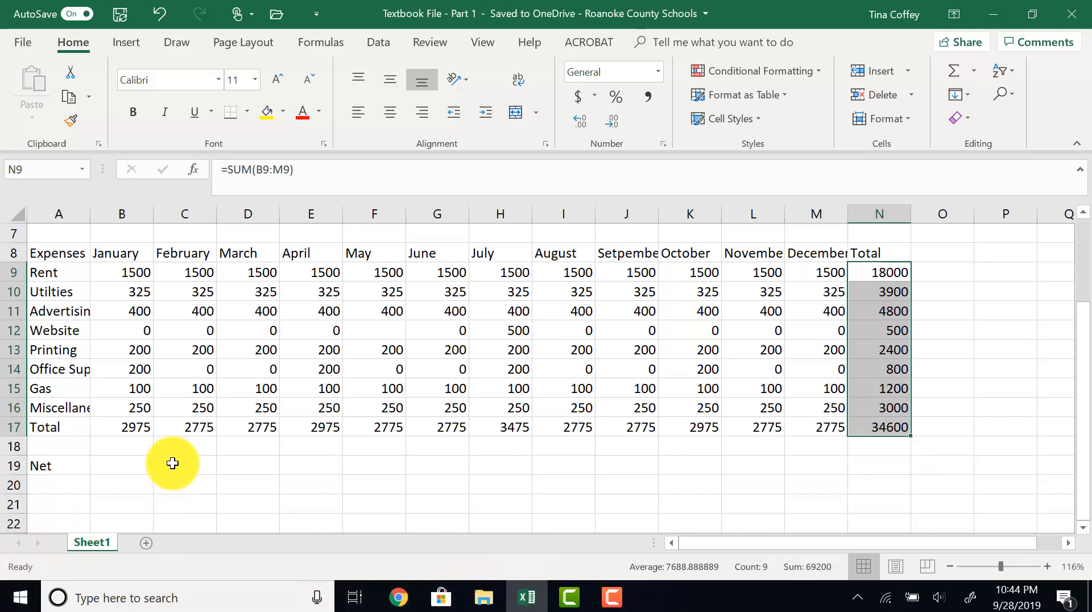
- Review the January income total in B6 and expense total in B17 used for the net calculation
click(122, 474)
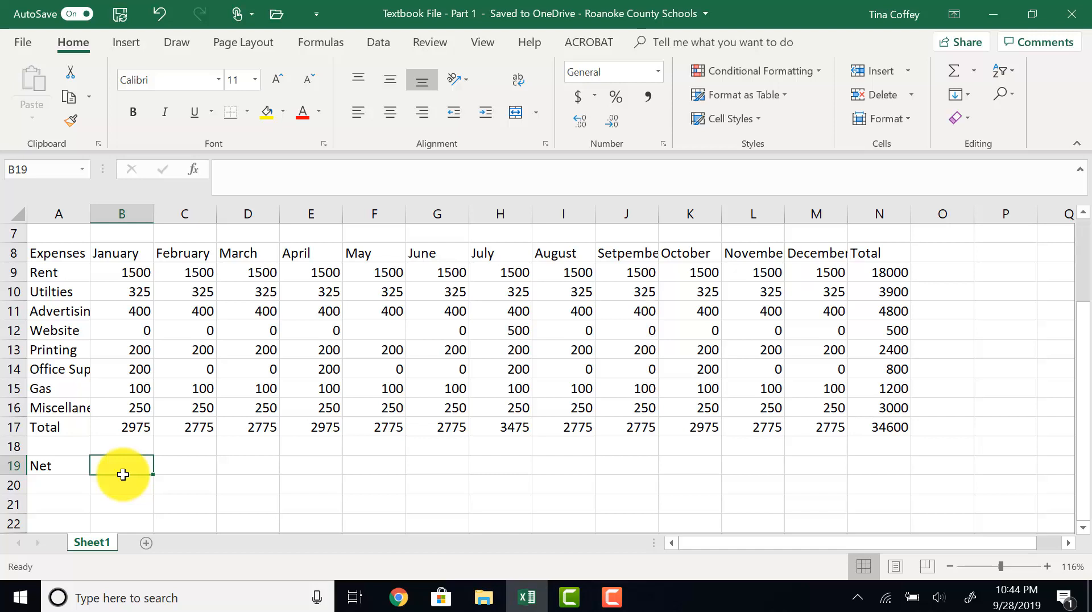
scroll(130, 466, up, 2)
click(144, 331)
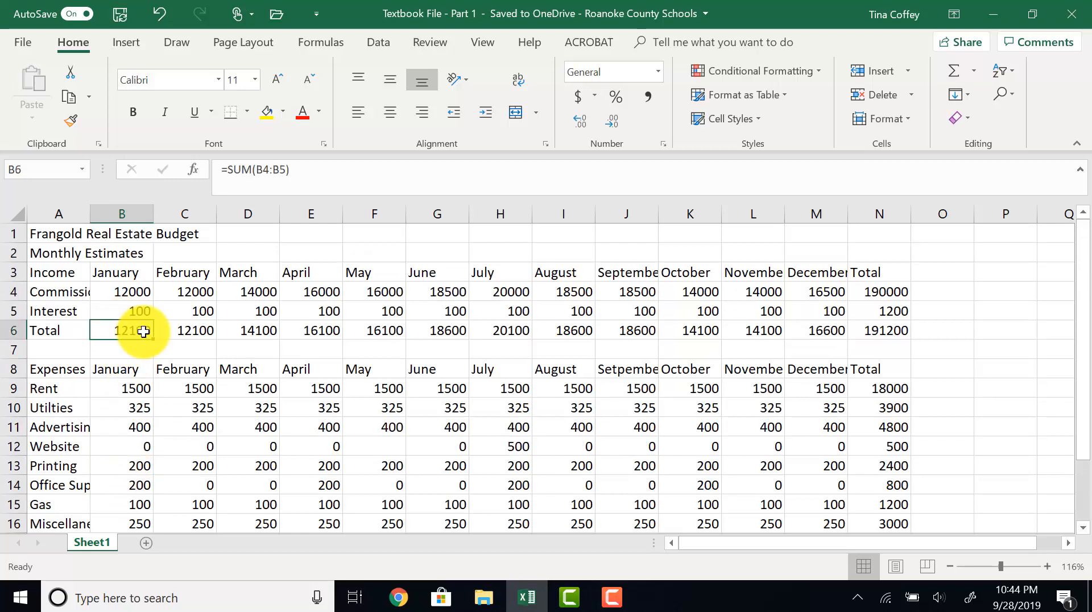
scroll(142, 332, down, 1)
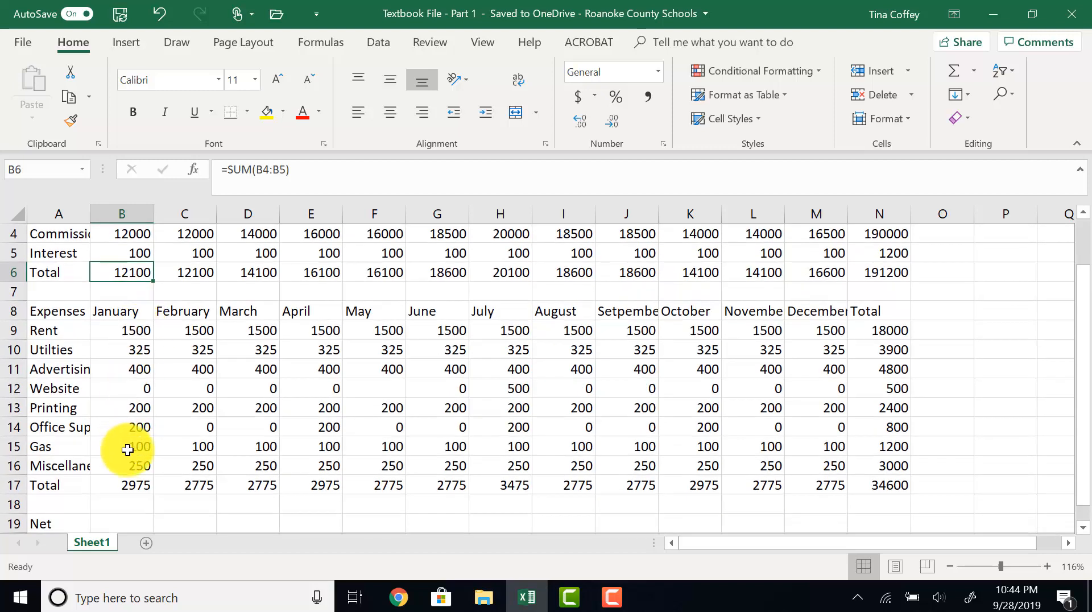
click(130, 484)
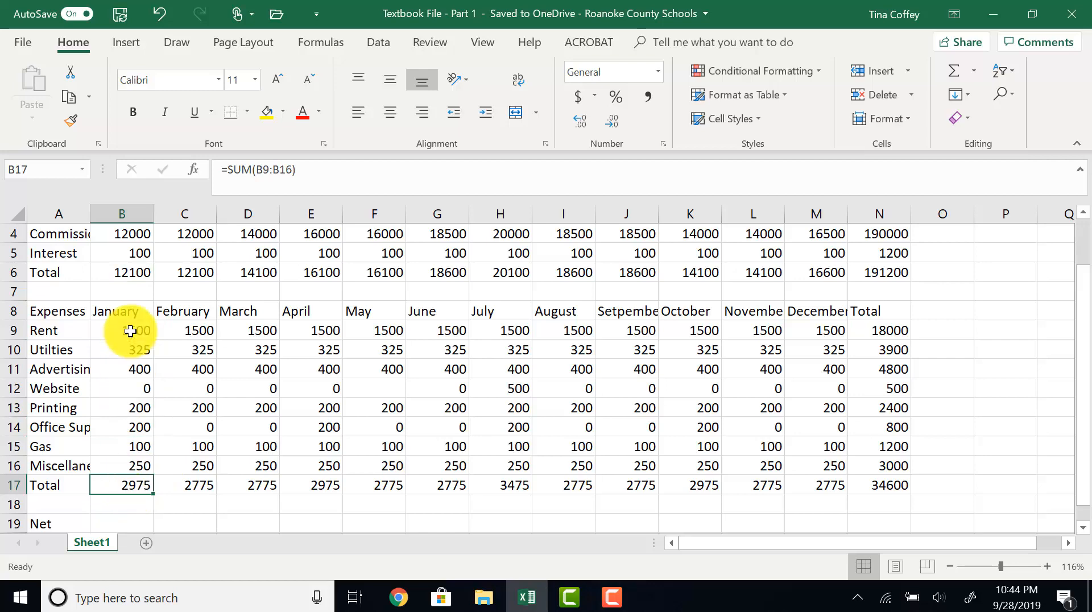
click(114, 272)
scroll(127, 476, down, 2)
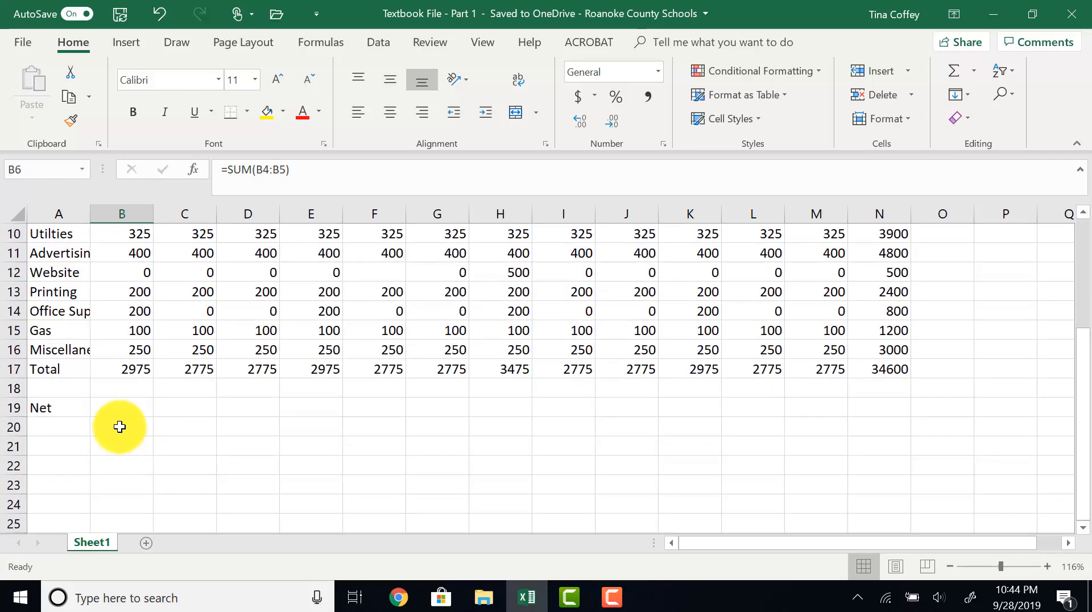
- Enter a Net formula in B19 that subtracts the expense total B17 from the income total B6
click(119, 407)
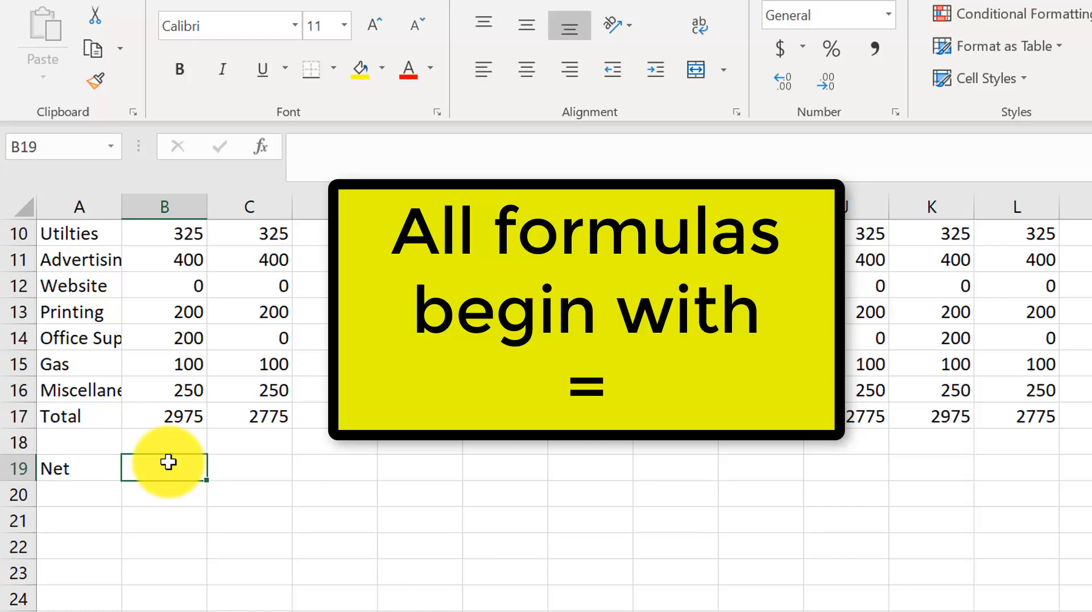
text(=)
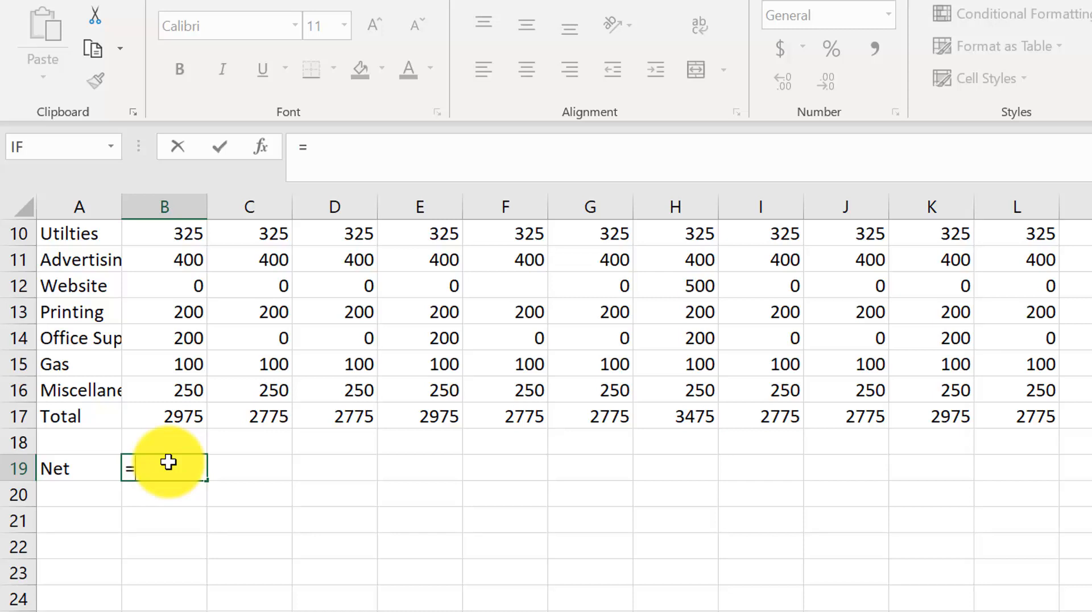
text(b6)
text(-b)
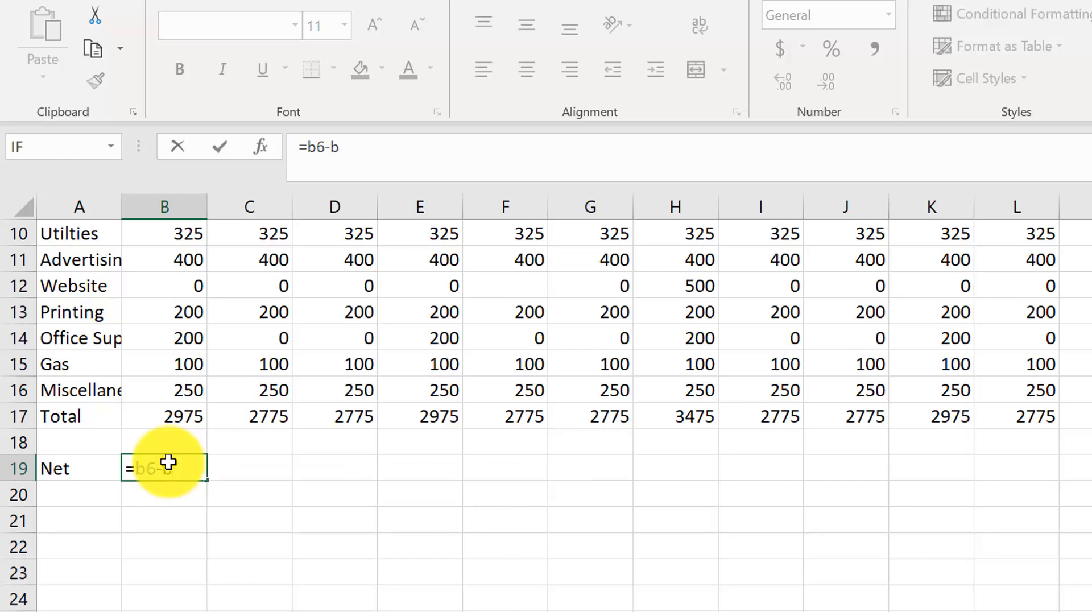
text(17)
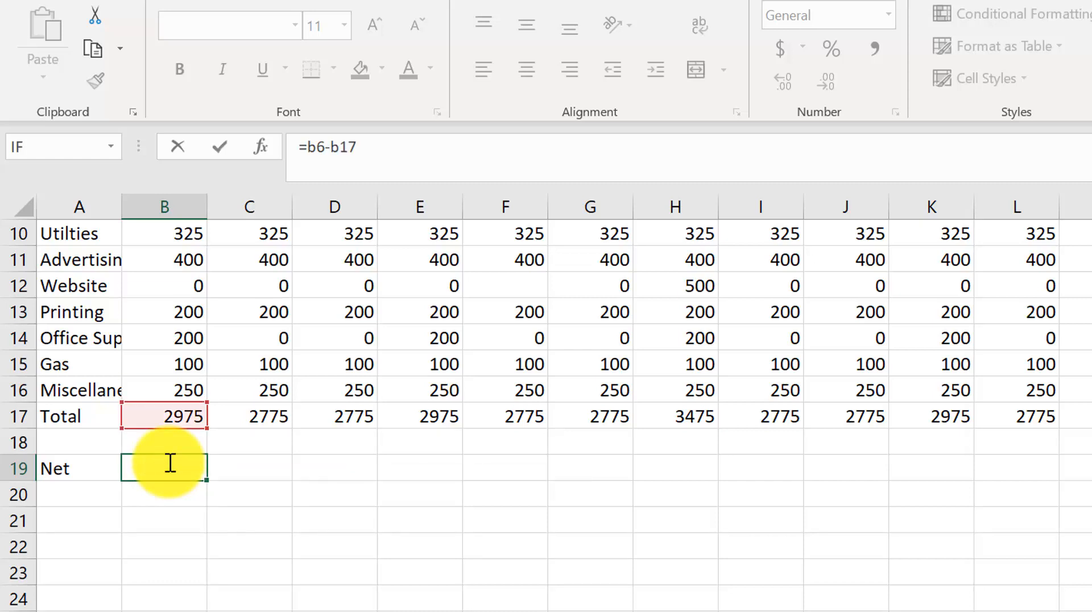
scroll(166, 456, up, 3)
scroll(190, 373, down, 2)
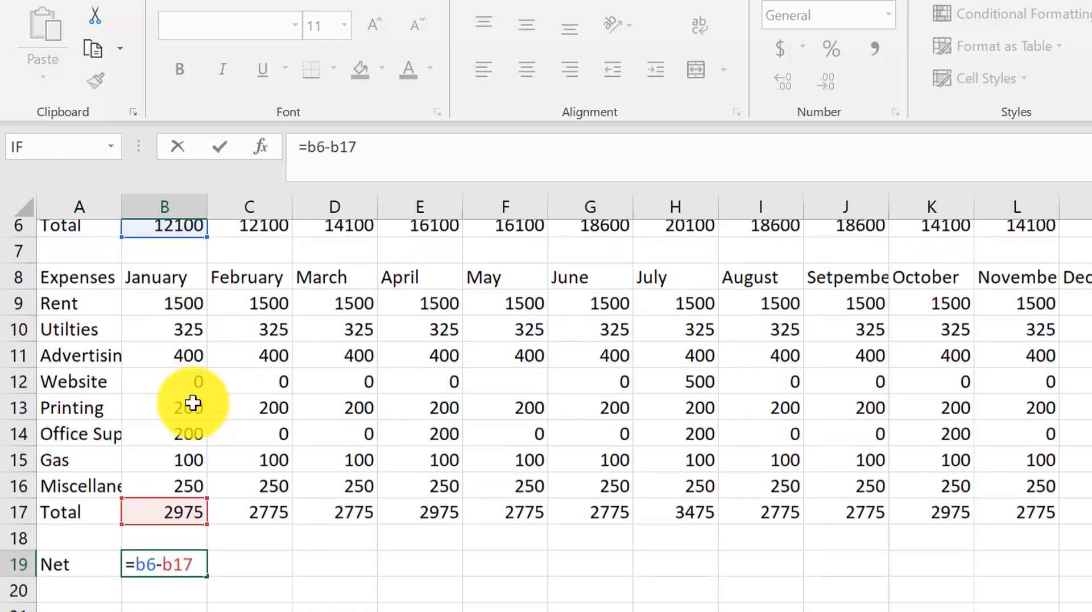
scroll(195, 312, up, 1)
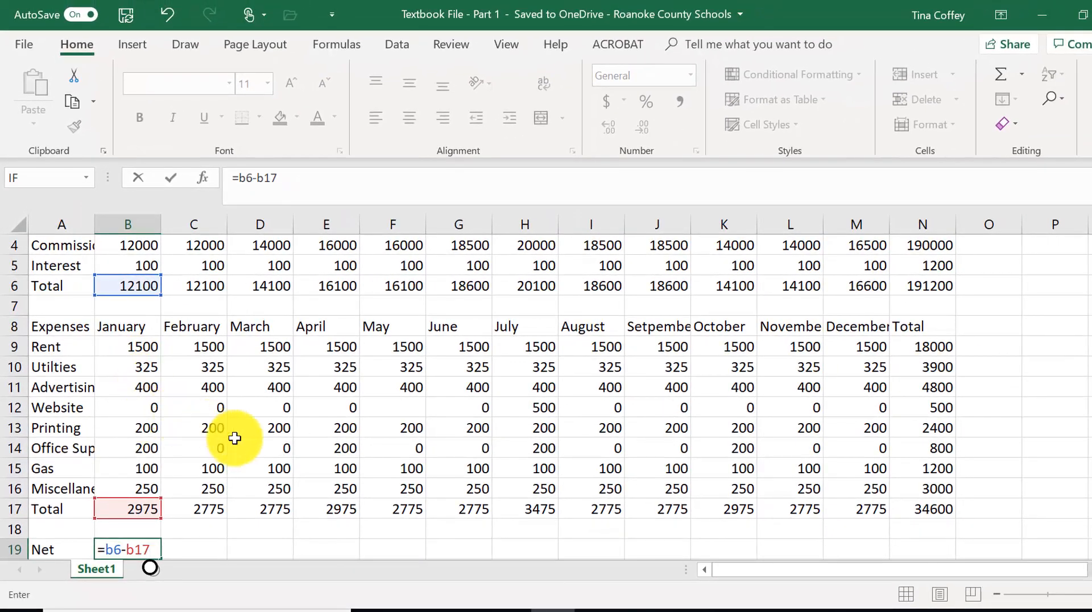
key(Return)
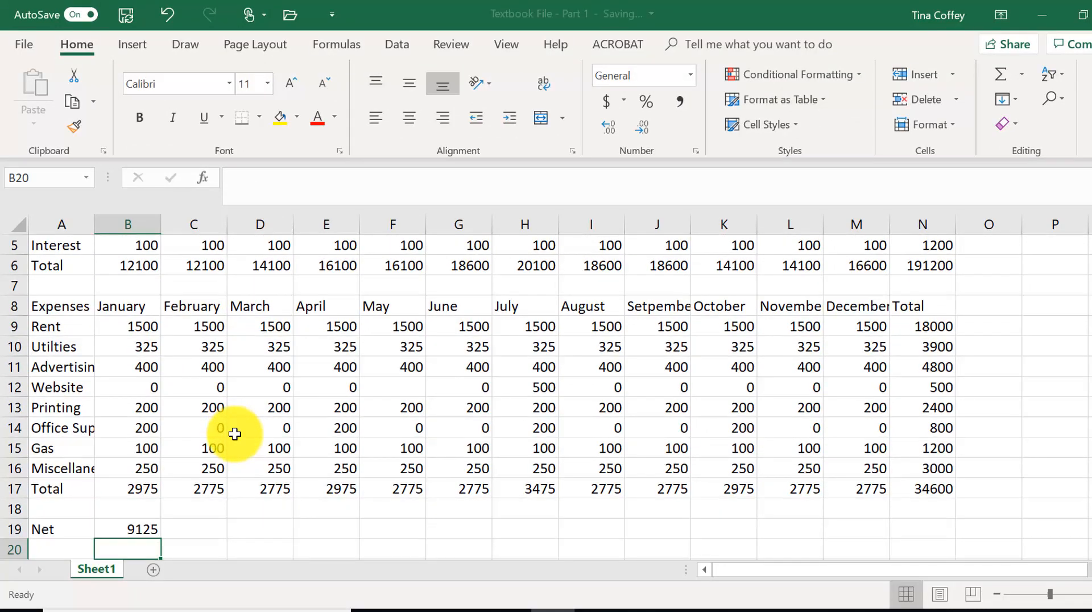
- Copy the Net formula from B19 across row 19 through N19
click(128, 531)
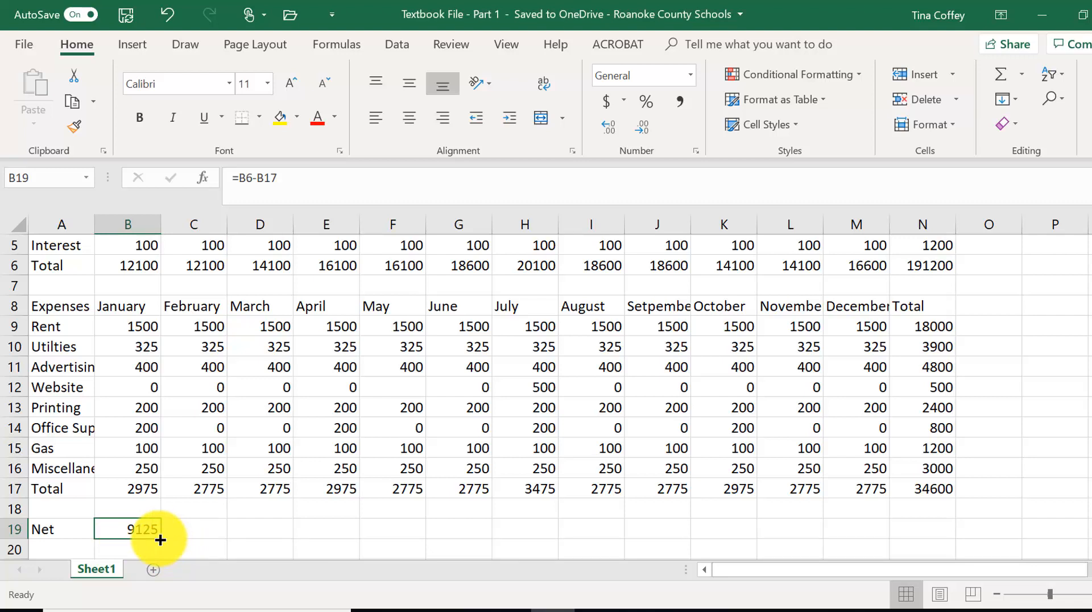
drag(161, 540, 938, 546)
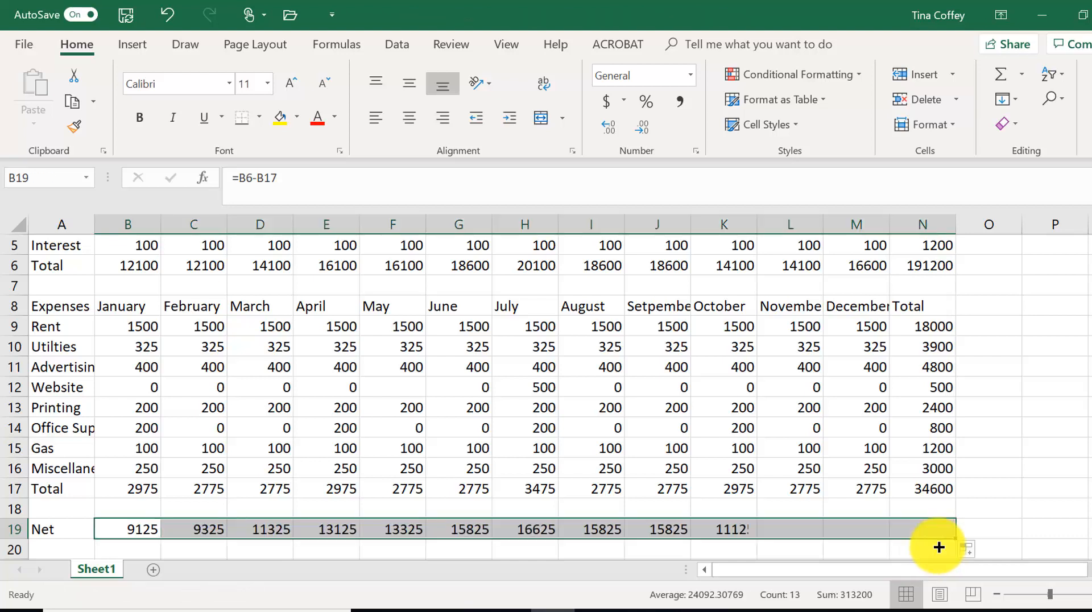
click(299, 495)
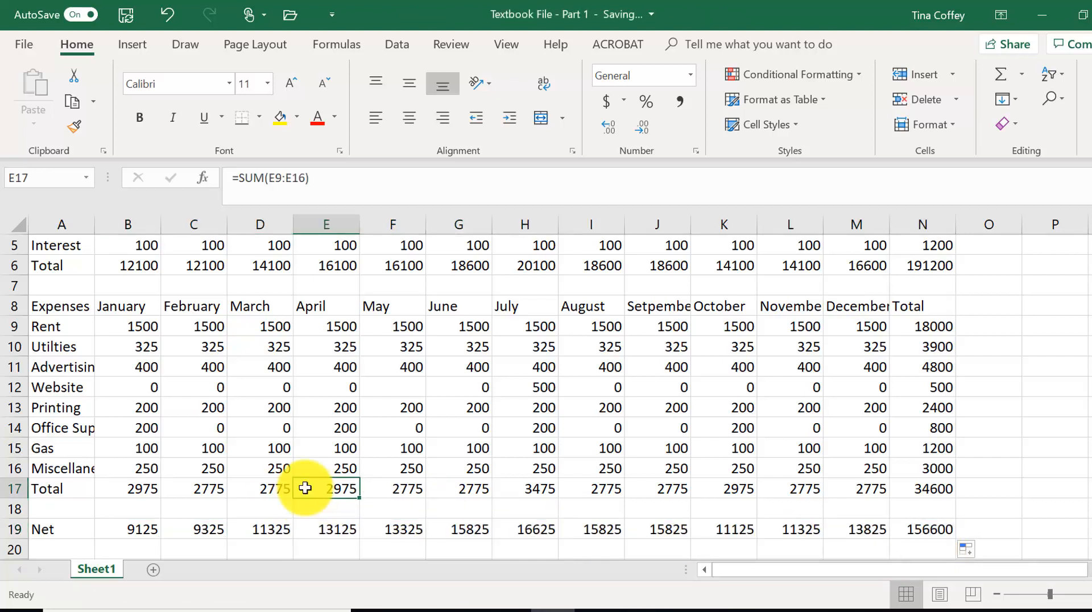
scroll(304, 489, down, 1)
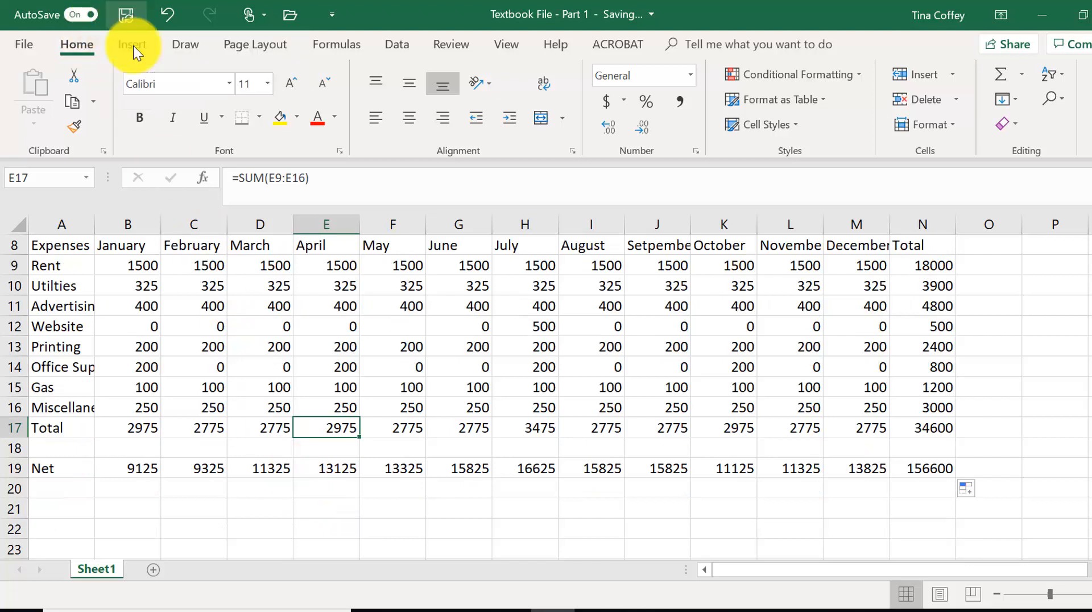
scroll(289, 427, up, 1)
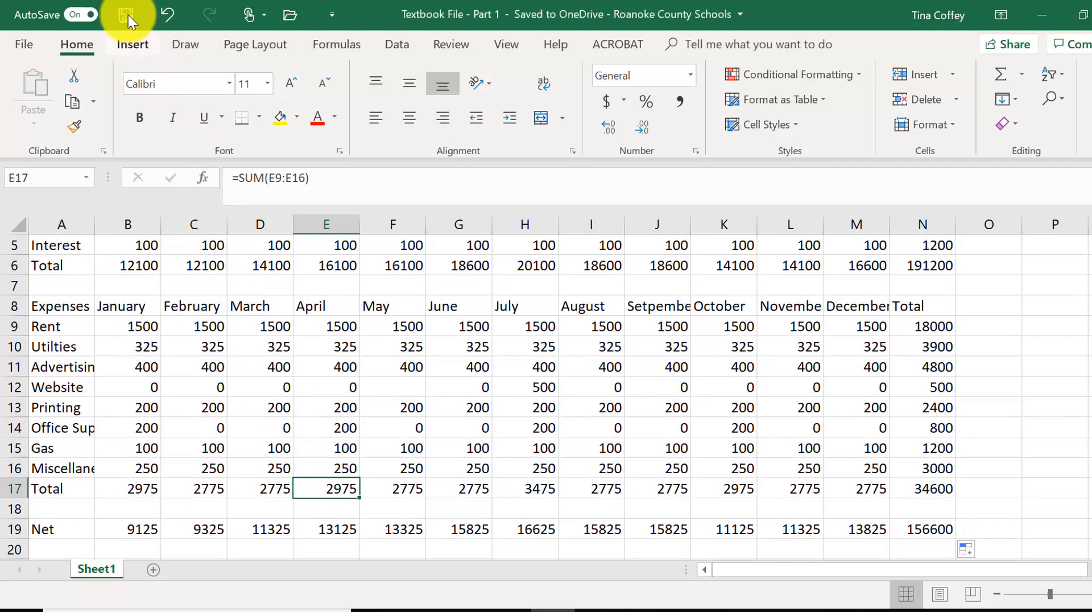
click(28, 46)
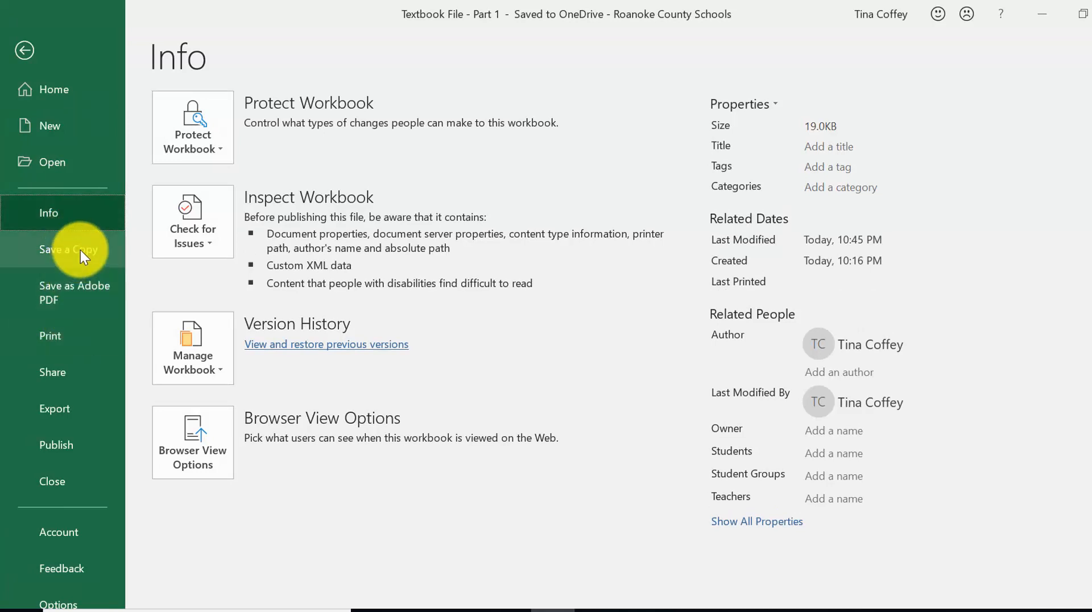
click(25, 50)
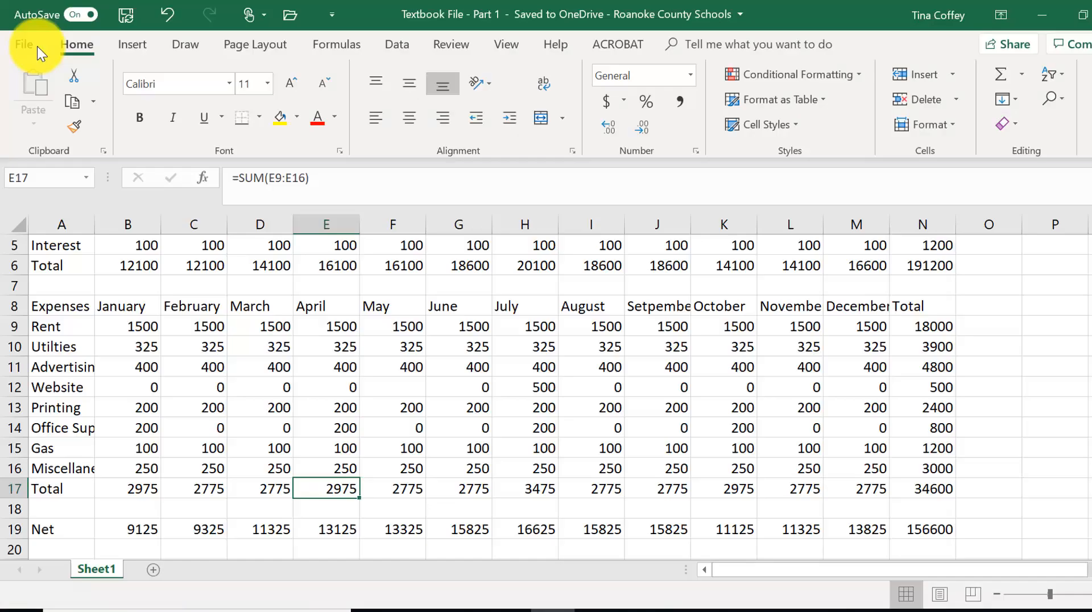
- Switch AutoSave off, dismiss the saved-changes notice, then switch AutoSave back on
click(76, 15)
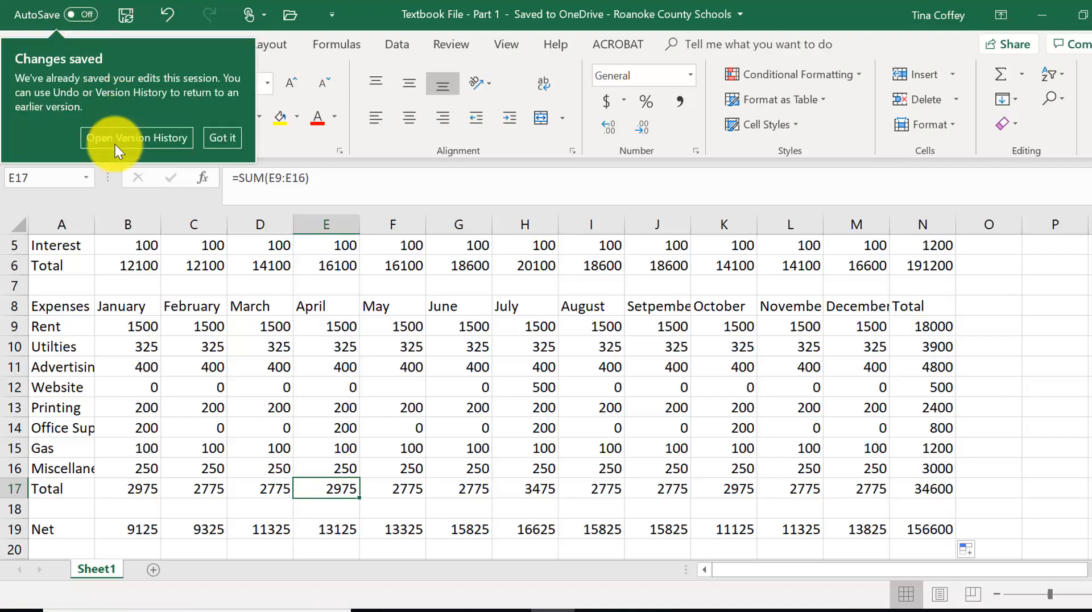
click(223, 136)
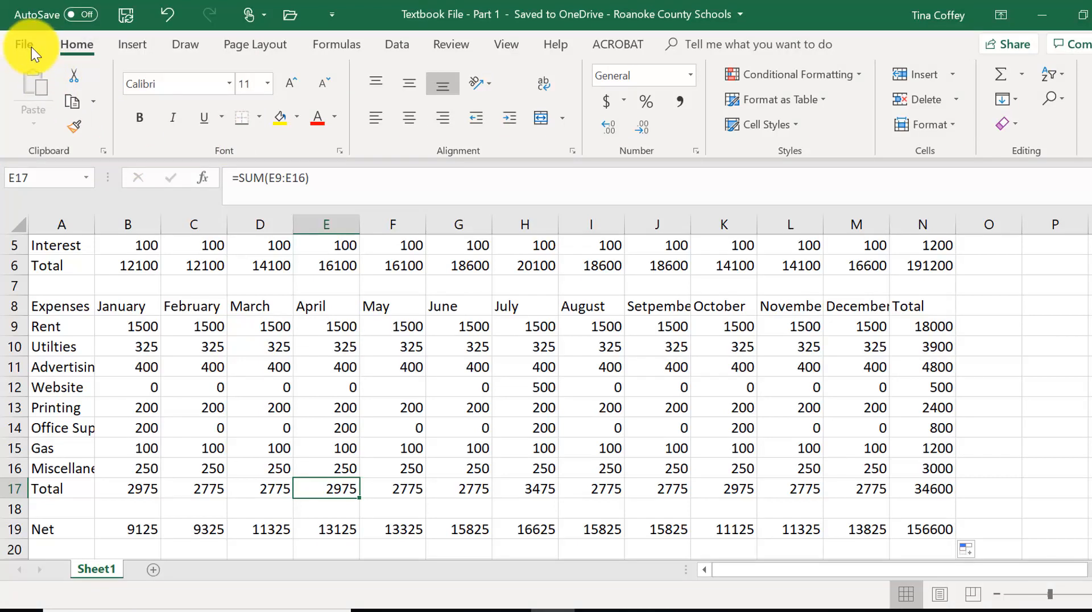
click(32, 47)
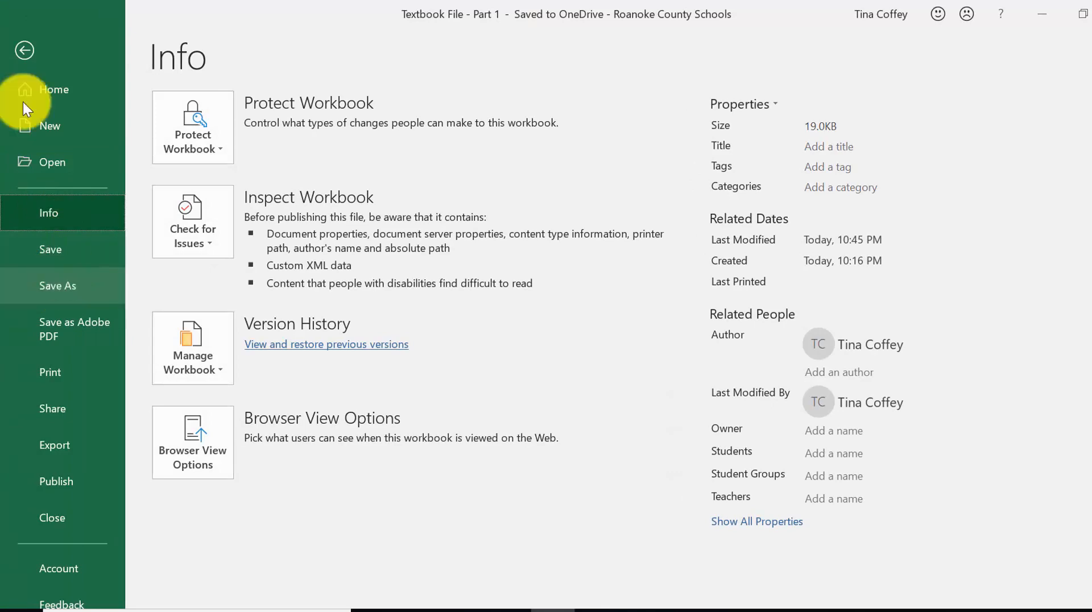
click(25, 46)
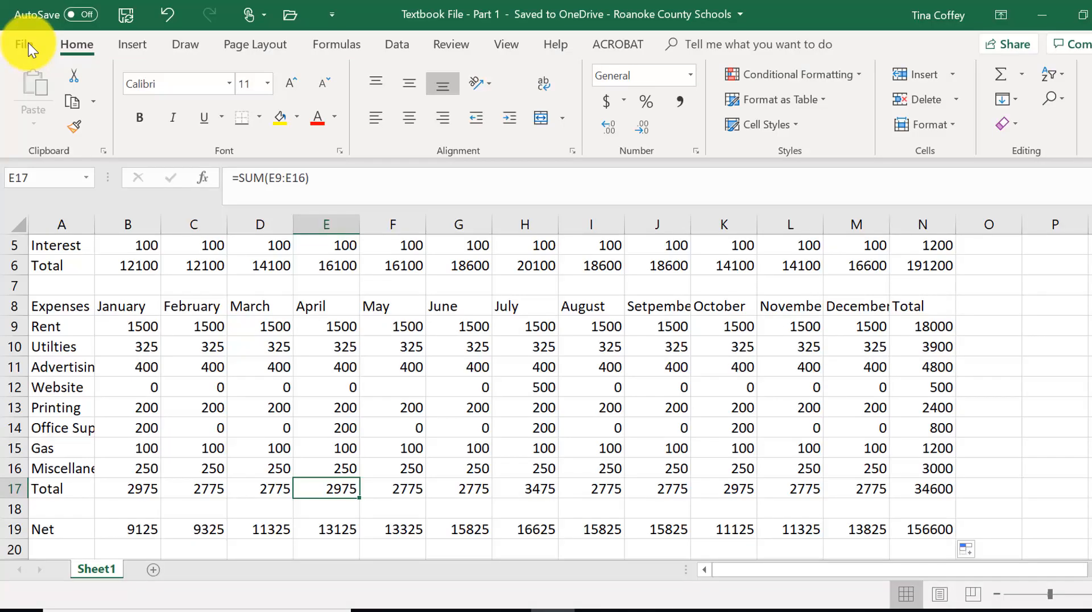
click(89, 9)
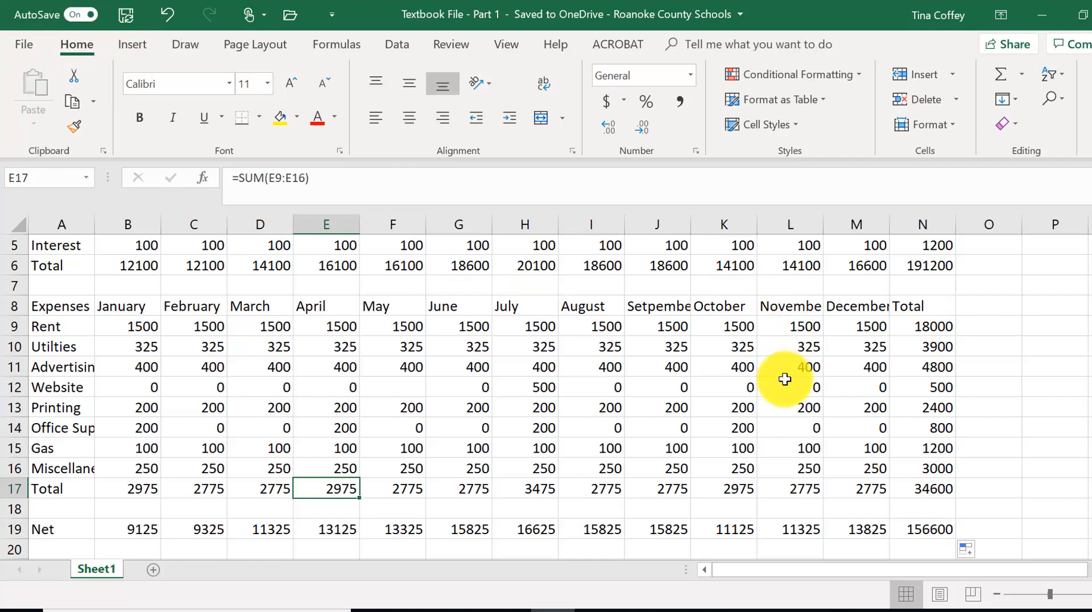